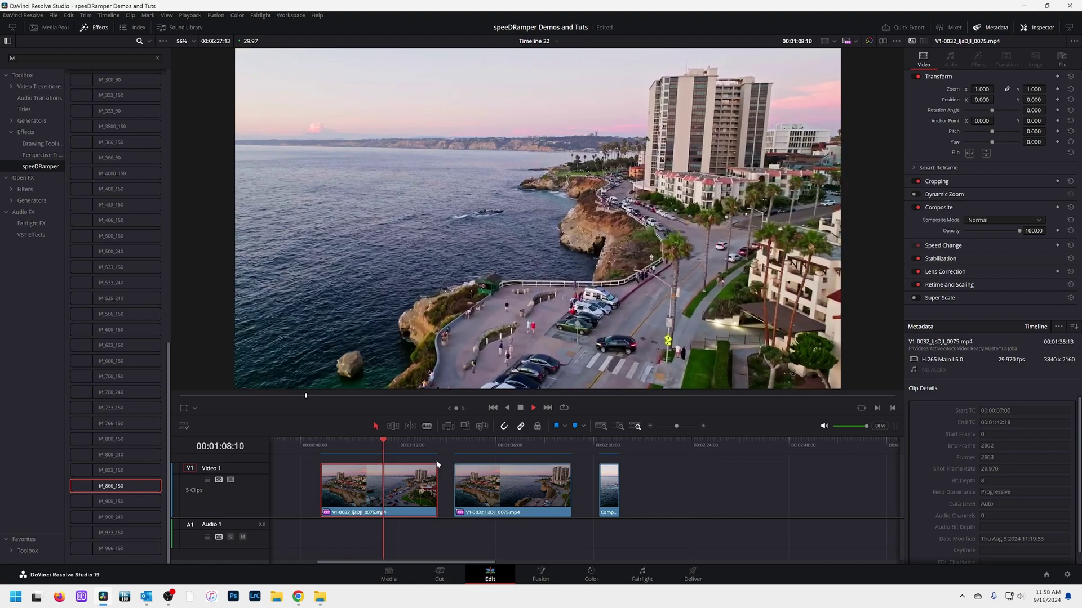
Preview the first aerial clip, scrubbing between about 1:06 and 1:09.
key(space)
drag(382, 442, 321, 453)
key(space)
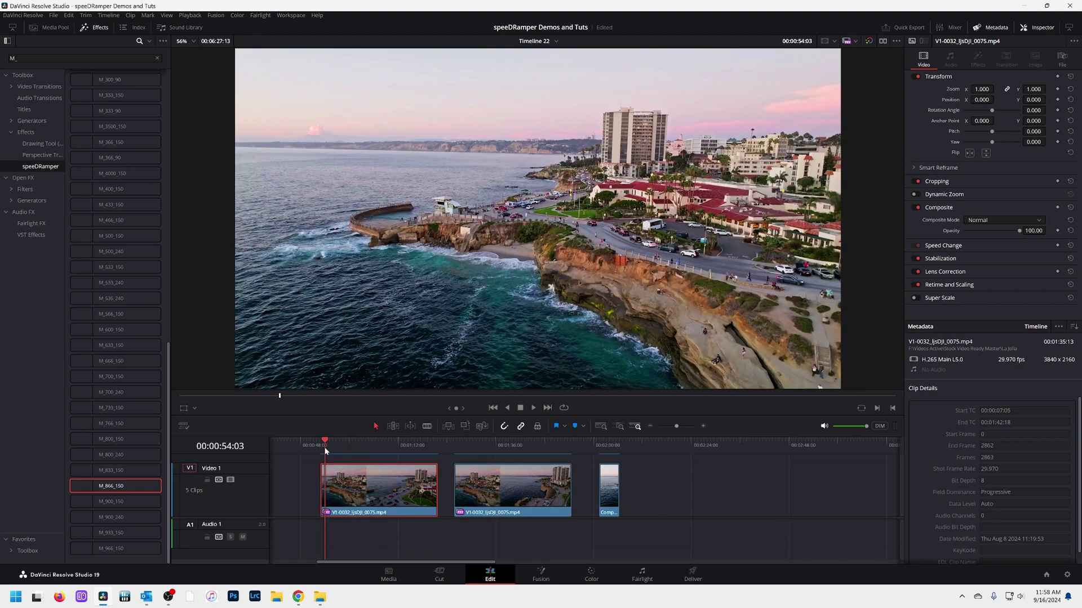
mouse_move(326, 449)
mouse_down()
mouse_move(372, 444)
mouse_move(327, 454)
mouse_up()
key(space)
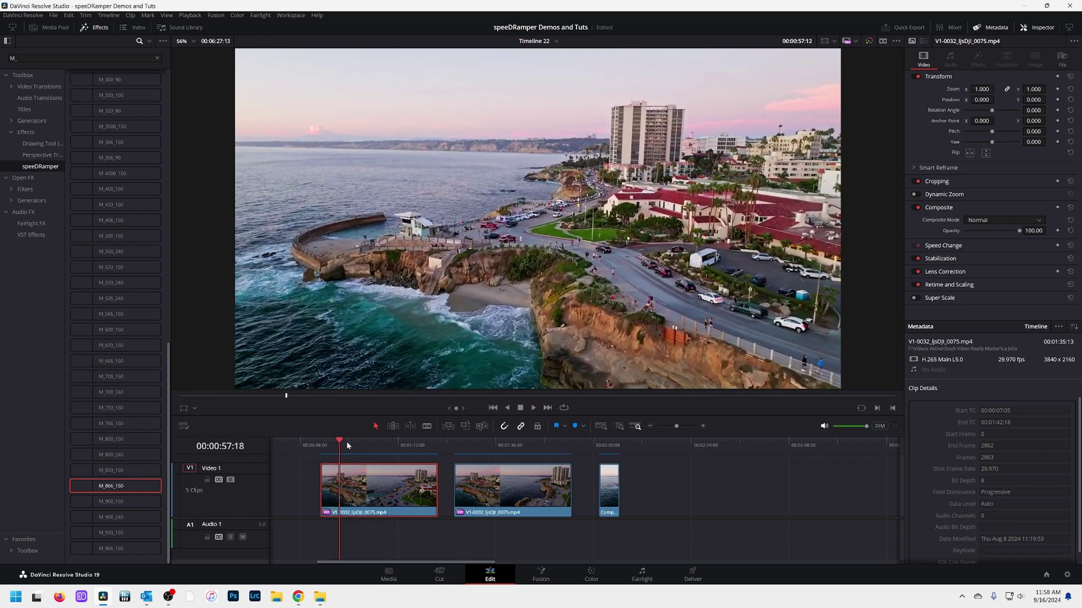
drag(341, 443, 418, 440)
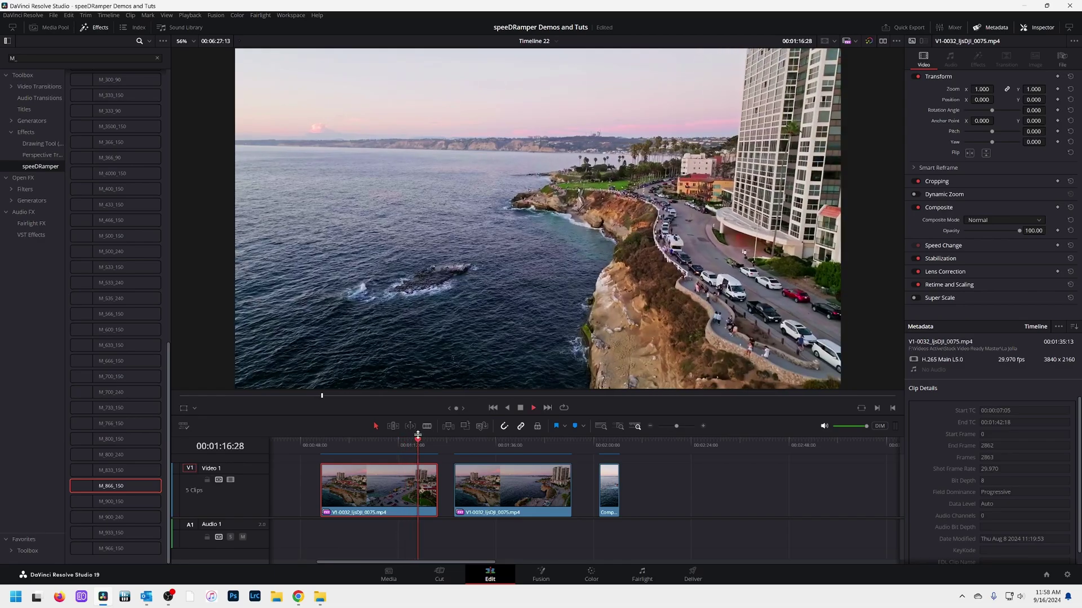
key(space)
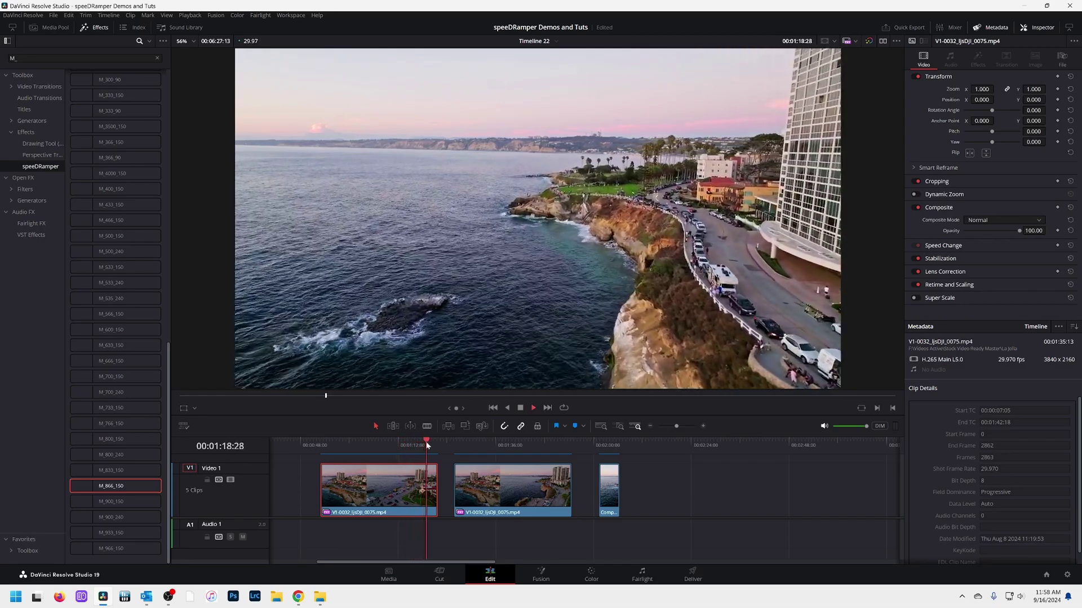
drag(425, 441, 369, 448)
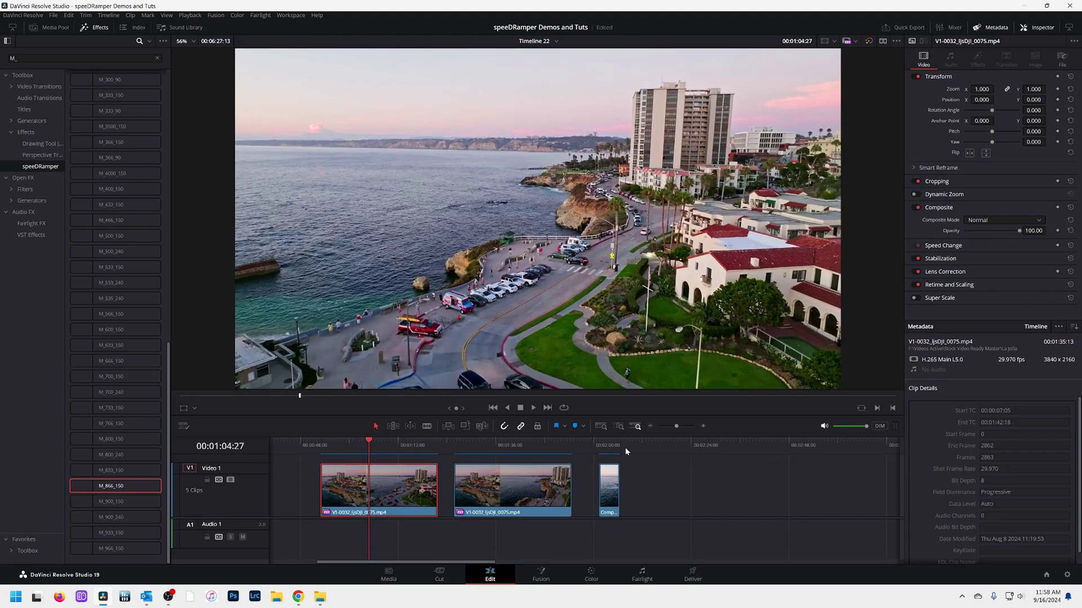
Play the short compound clip later on the timeline several times from its start.
click(600, 444)
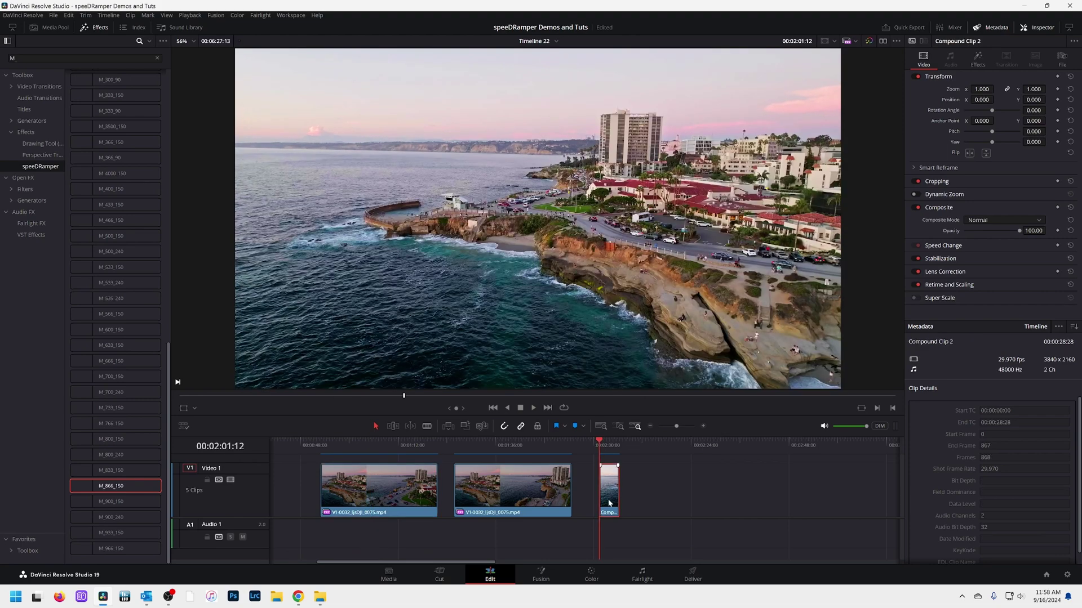
key(space)
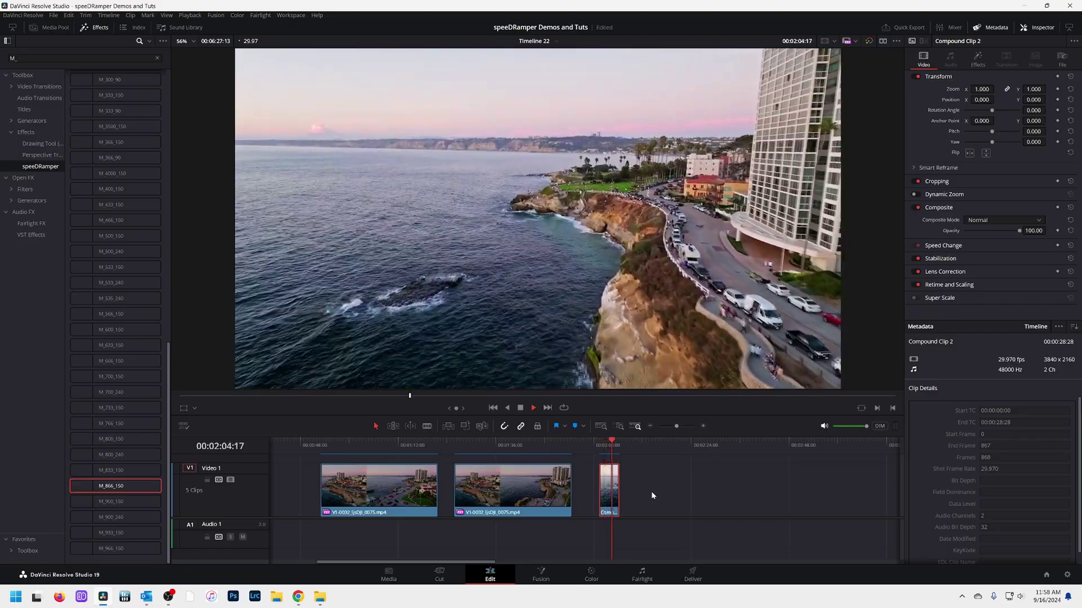
key(space)
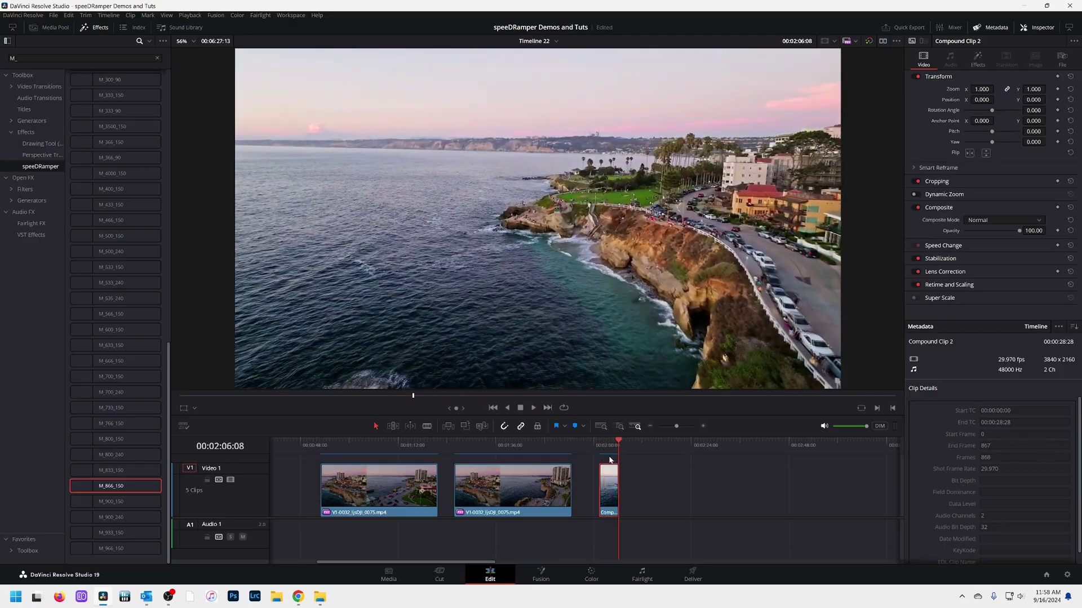
click(601, 446)
key(space)
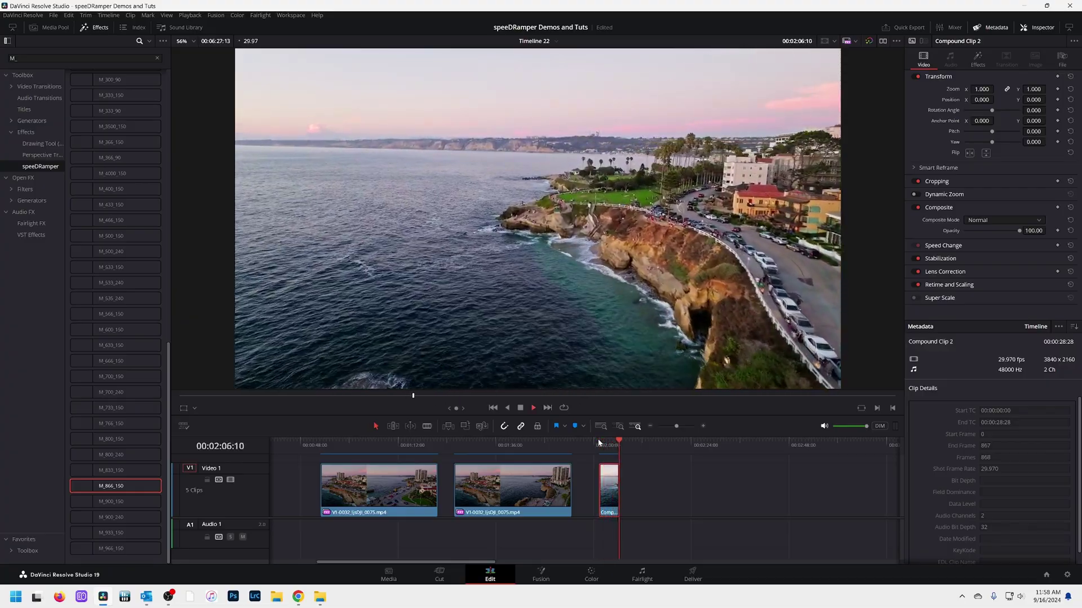
click(599, 443)
key(space)
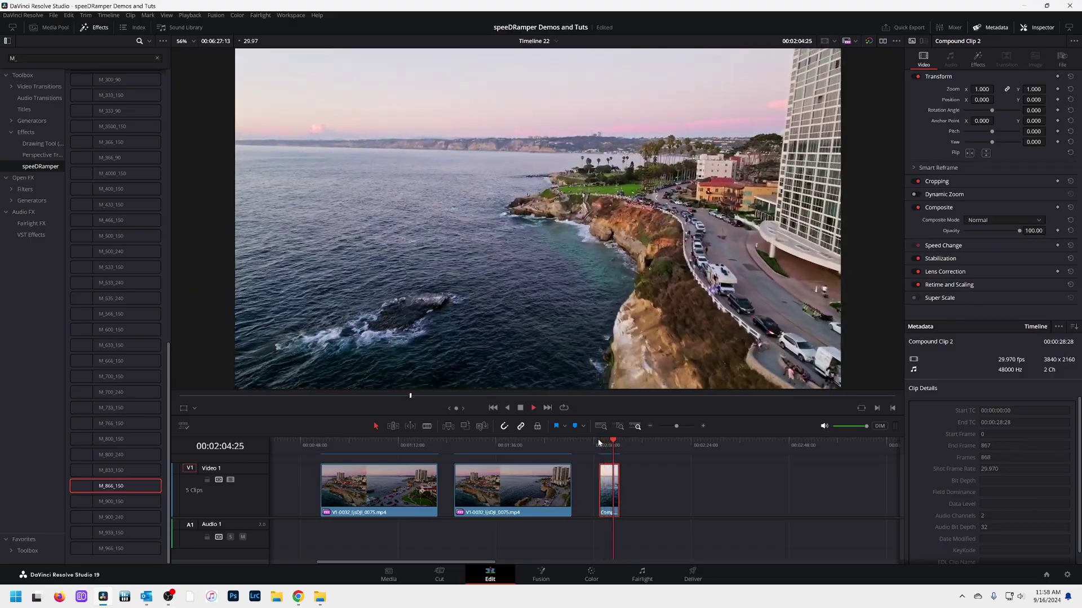
click(600, 445)
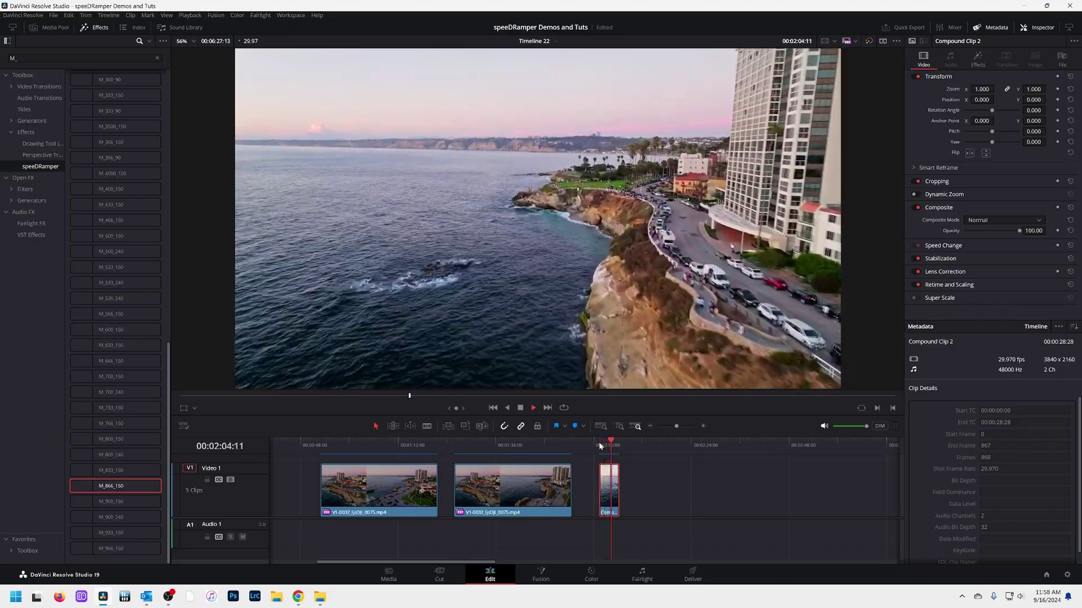
key(space)
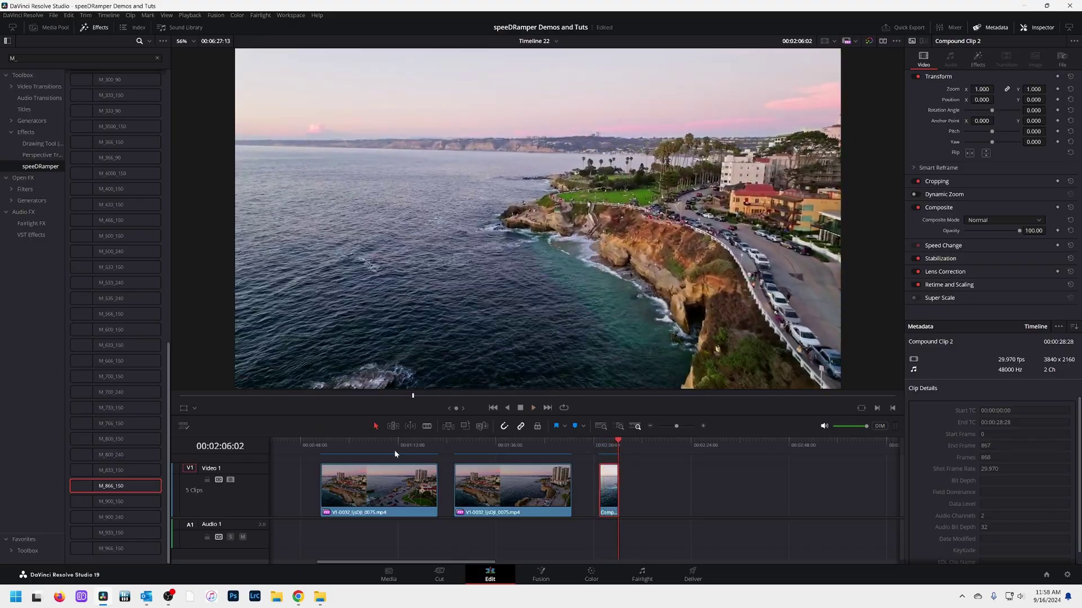
Select the first aerial clip and turn it into Compound Clip 1.
click(336, 463)
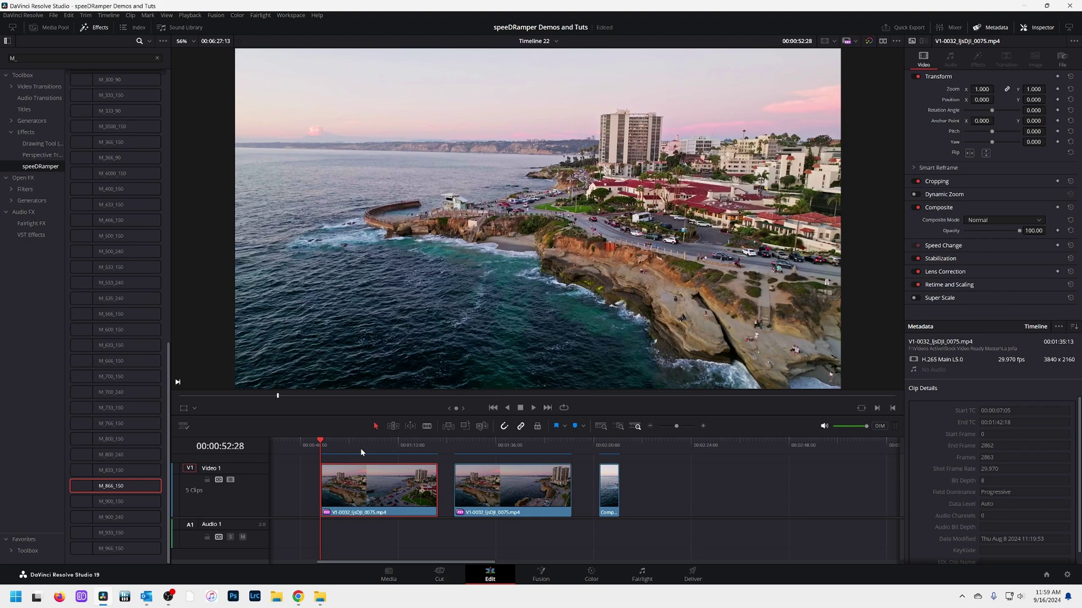
key(space)
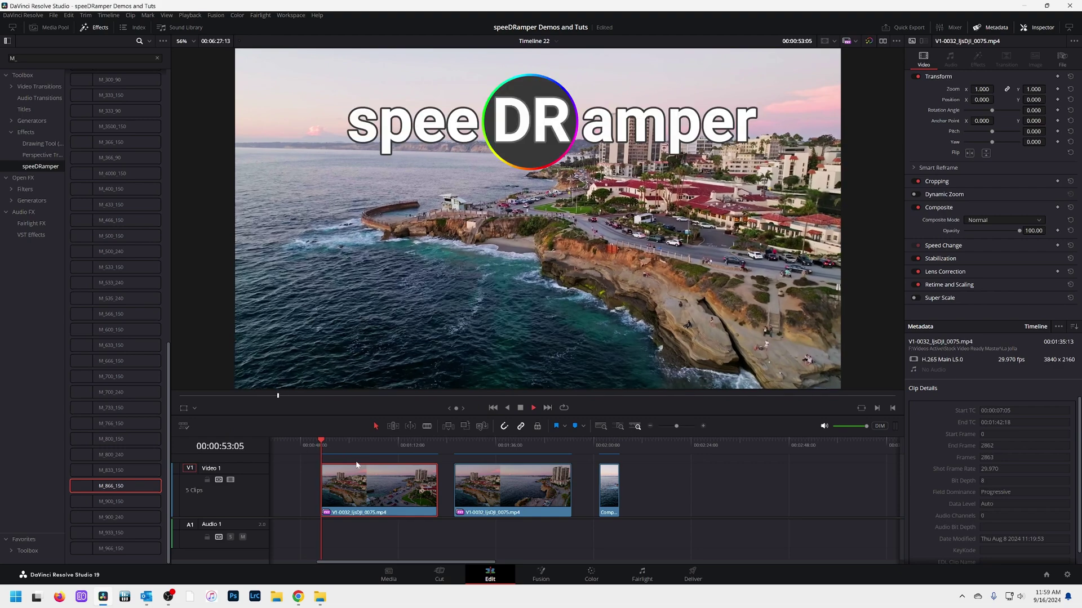
key(space)
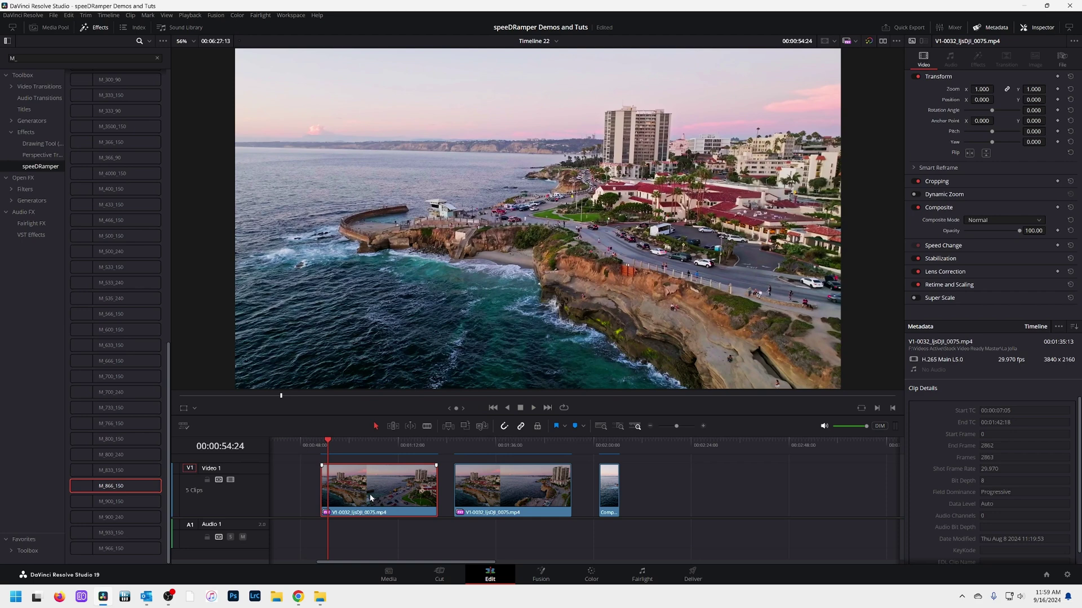
key(alt+c)
key(Return)
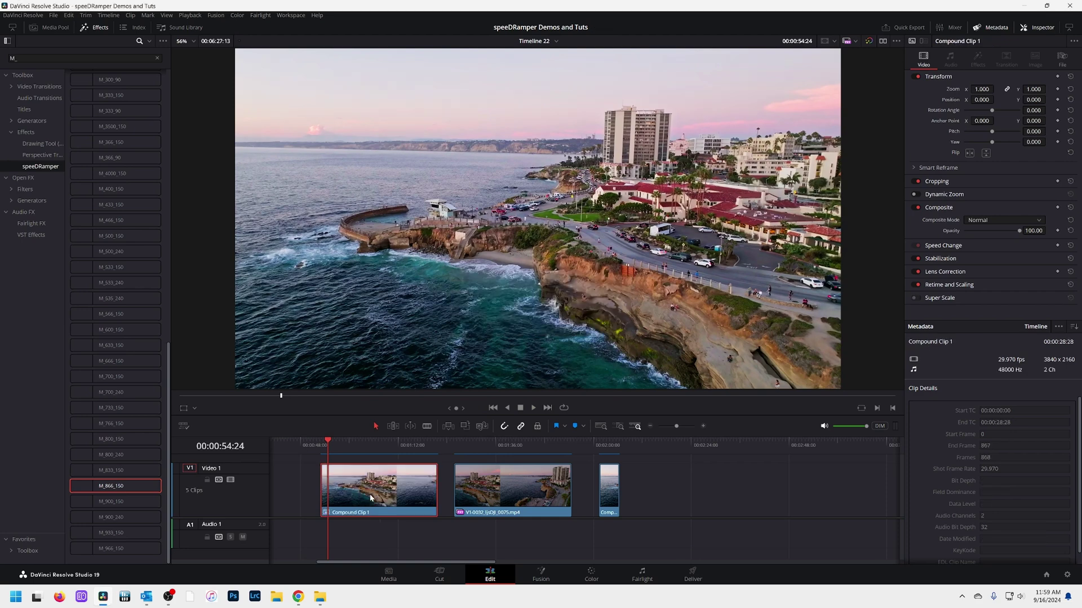
Apply the M_866_150 speed ramp to Compound Clip 1 and trim its end at the playhead.
drag(91, 485, 342, 494)
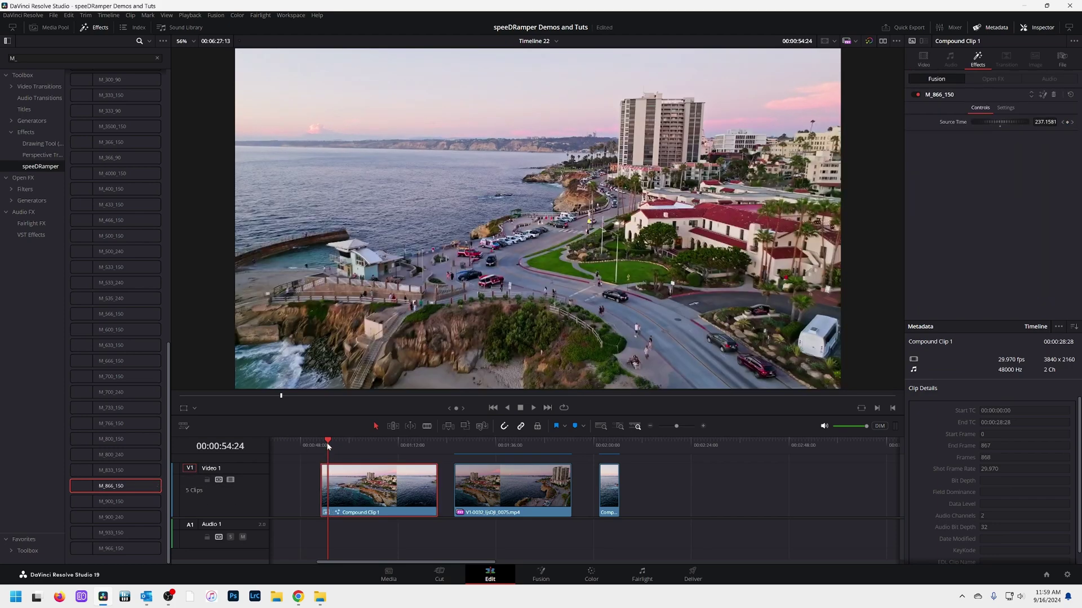
drag(328, 445, 317, 446)
key(space)
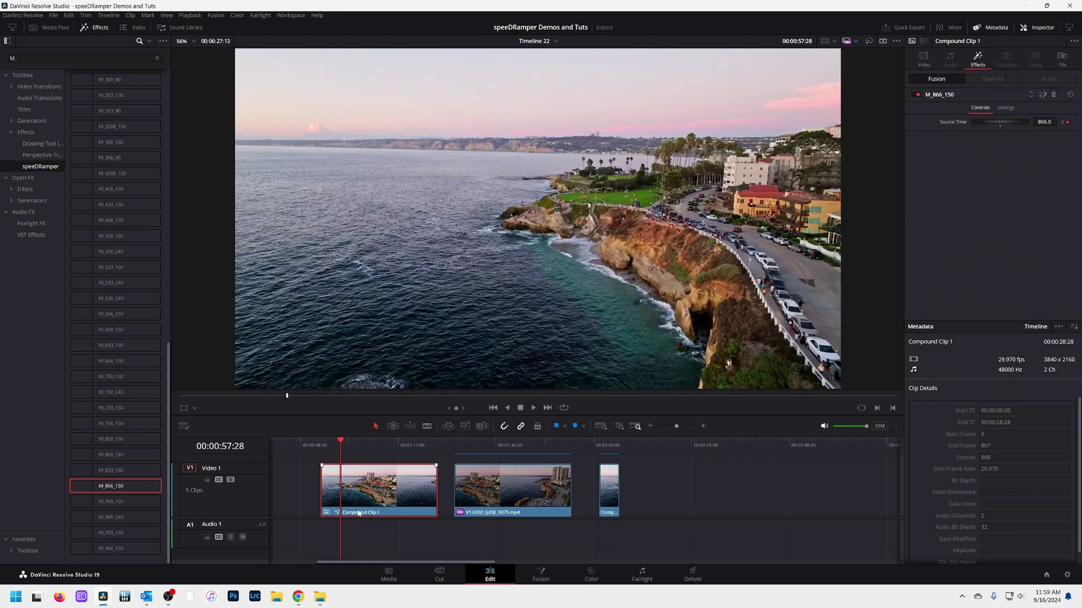
key(ctrl+shift+])
Review the trimmed, ramped Compound Clip 1 against the later compound clip.
click(321, 446)
key(space)
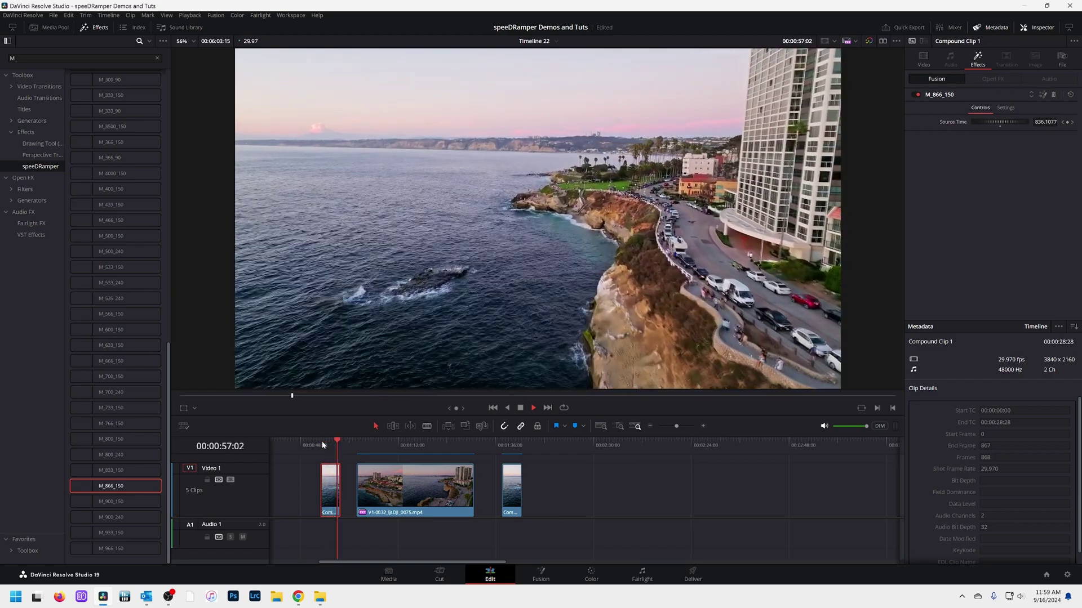
click(323, 446)
key(space)
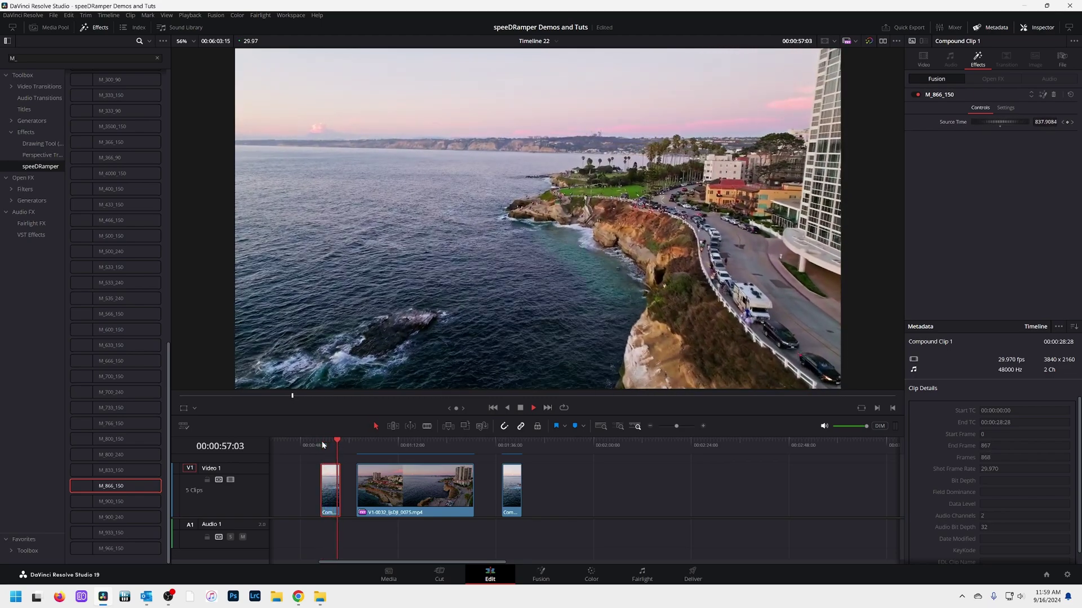
click(323, 445)
click(502, 450)
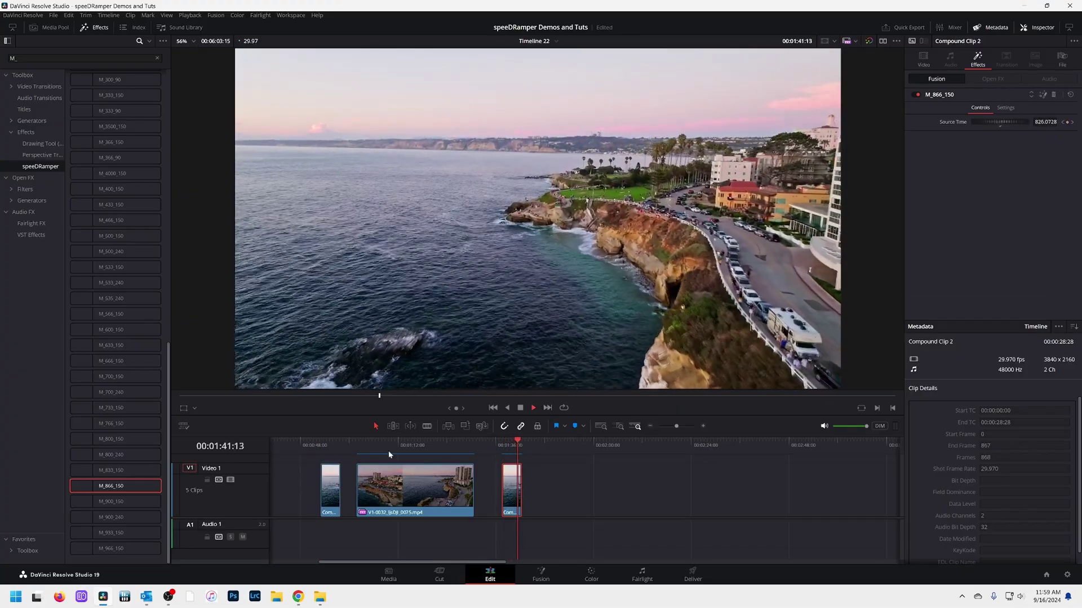
click(318, 444)
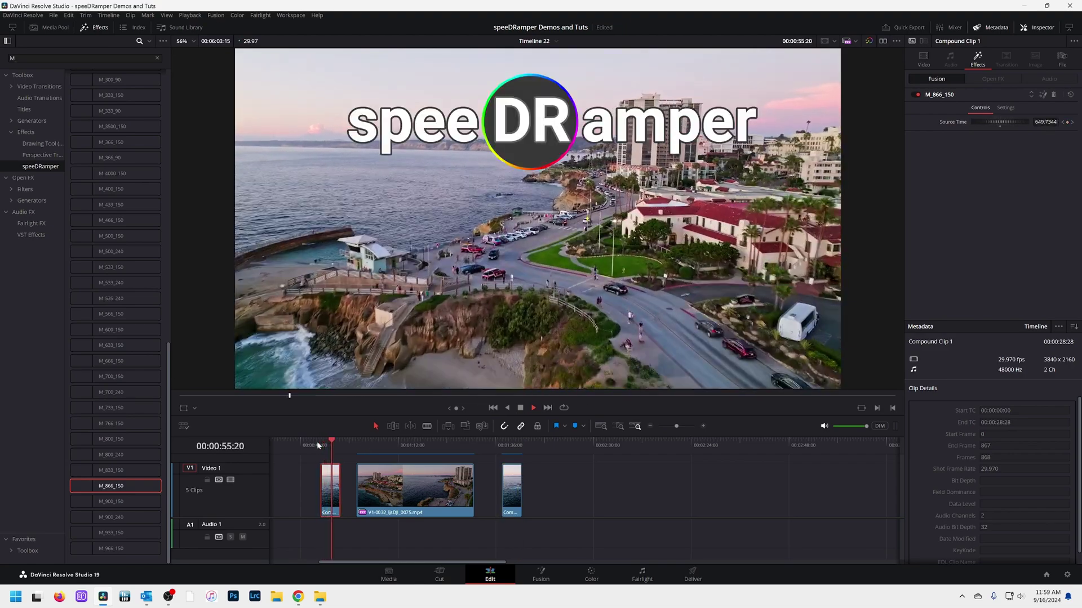
Delete Compound Clip 1, then play and select the original aerial clip.
key(BackSpace)
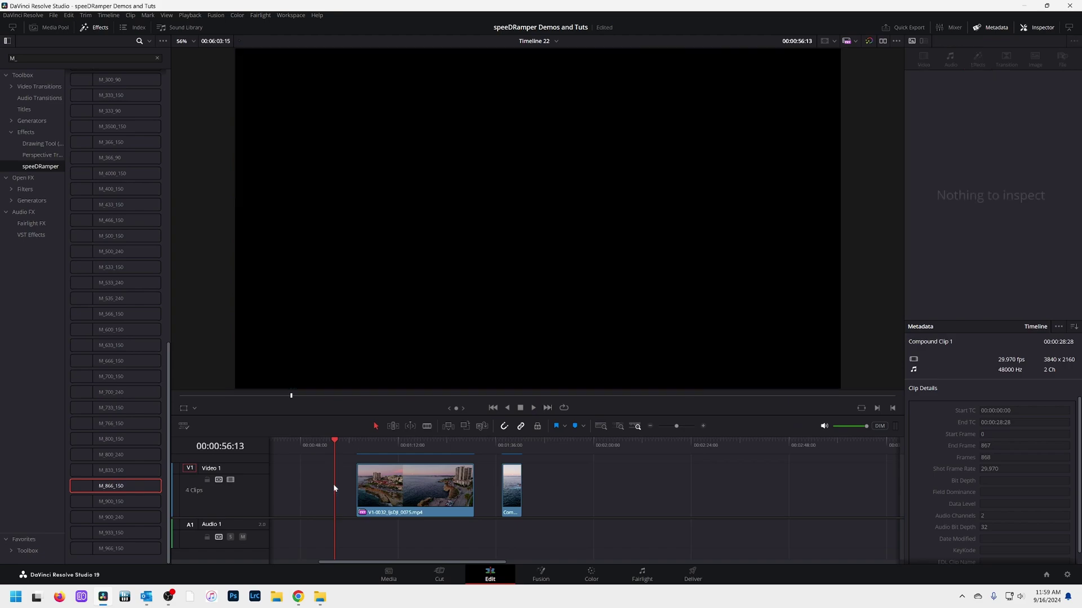
click(360, 441)
key(space)
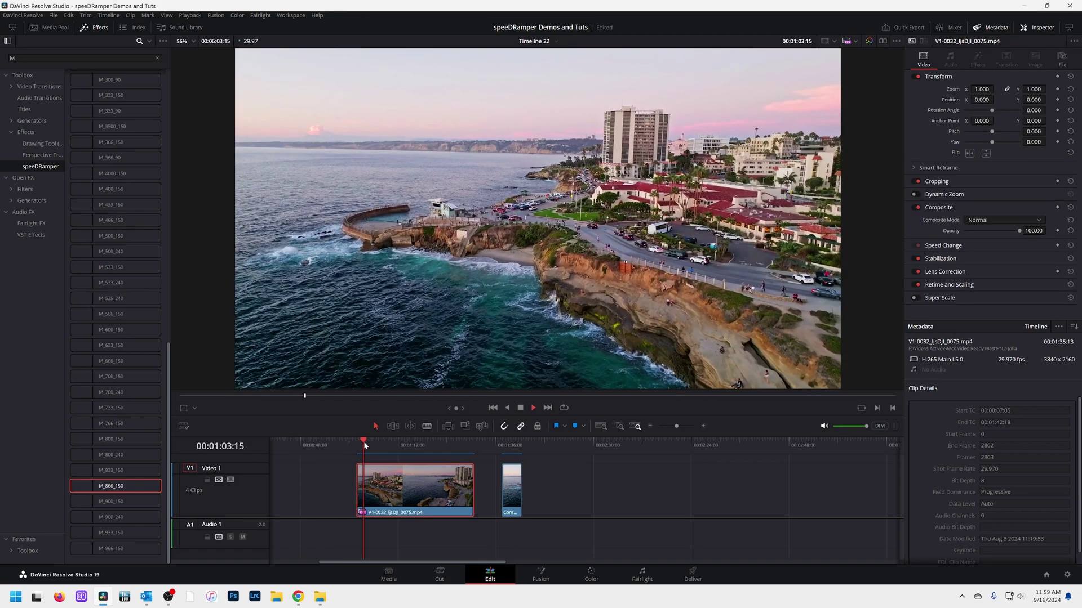
click(403, 496)
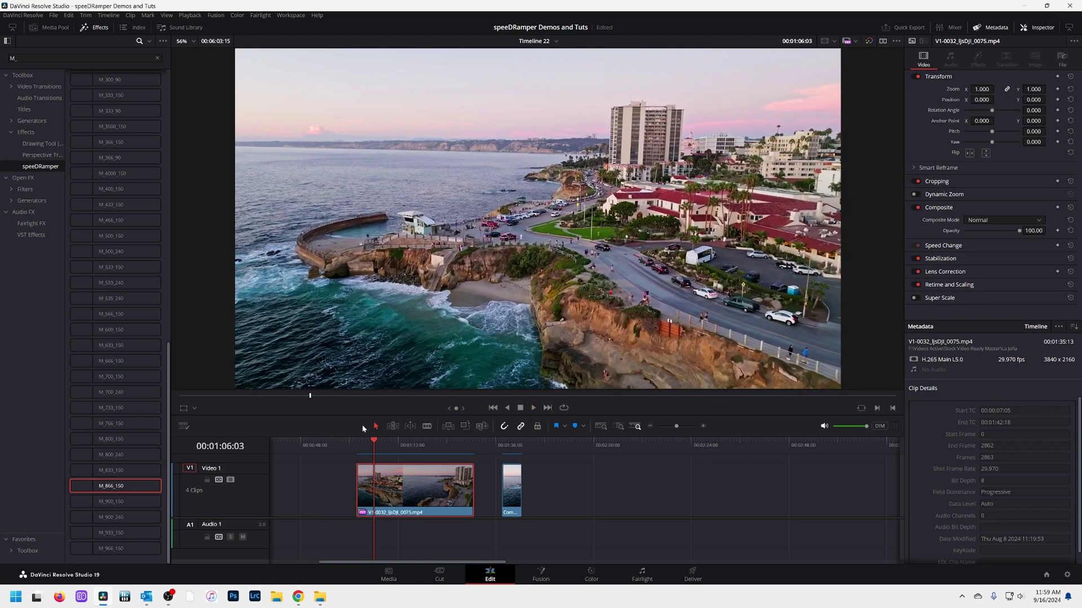
Enlarge the timeline and hide the Effects library, Inspector and Metadata panels.
drag(365, 416, 378, 377)
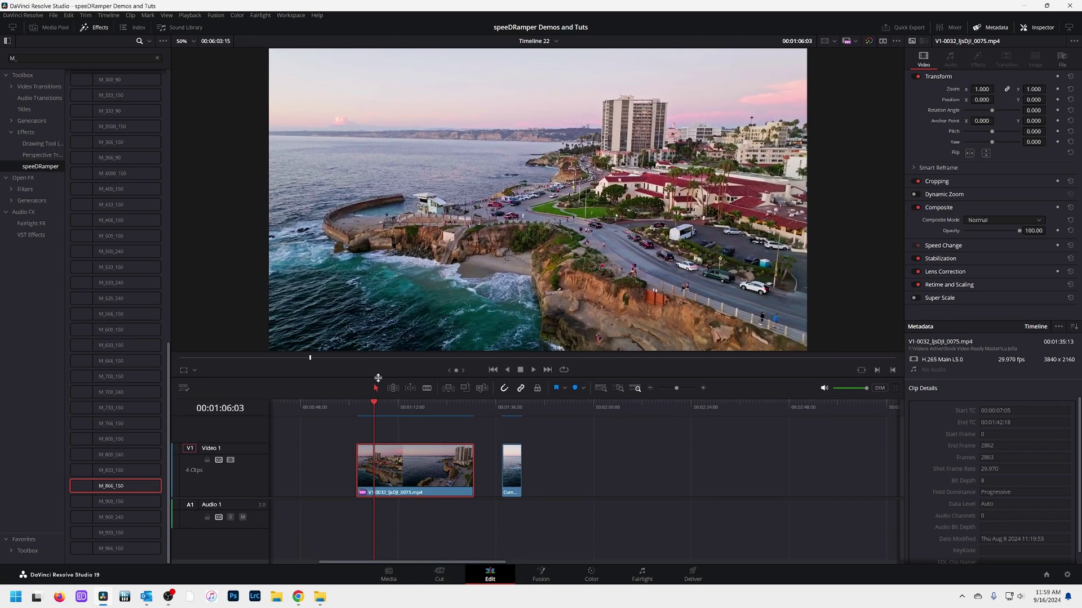
scroll(428, 492, up, 2)
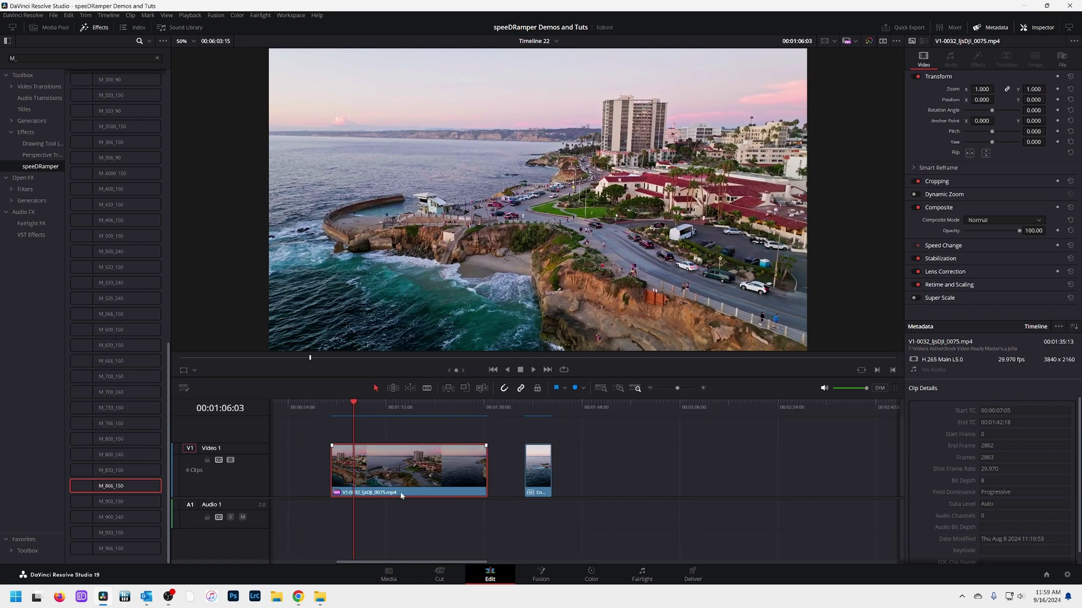
scroll(291, 499, left, 2)
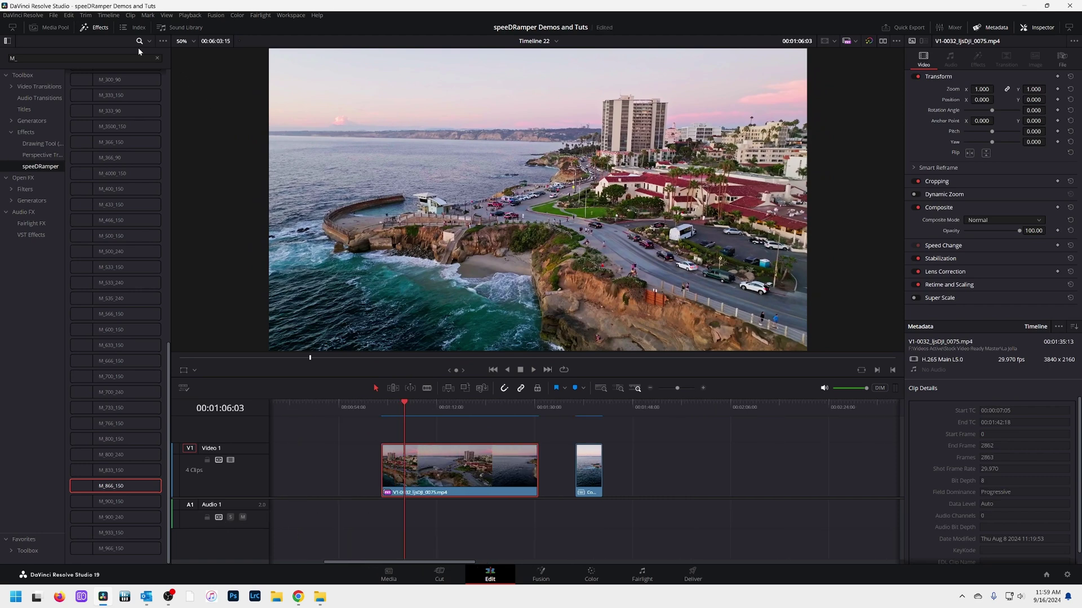
click(97, 28)
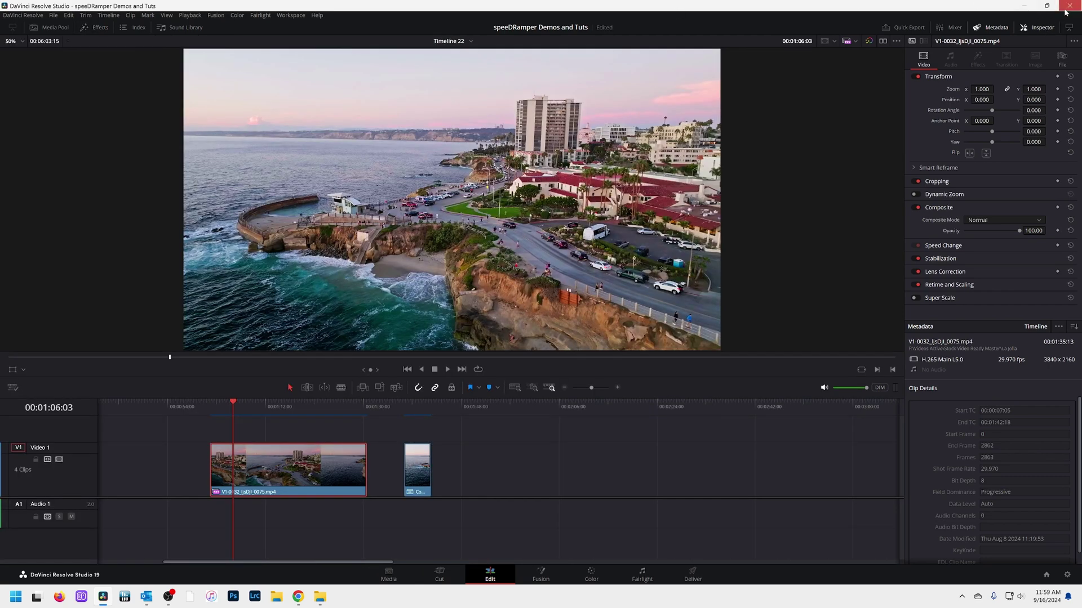
click(1043, 28)
click(991, 27)
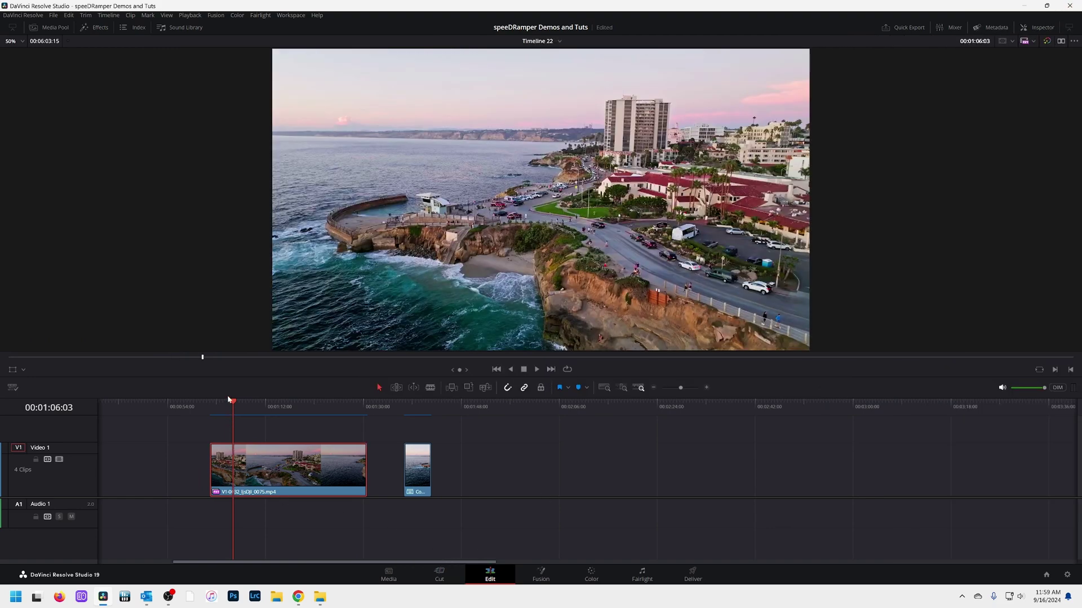
Preview the aerial clip, then enable Retime Controls to show its 100% speed bar.
drag(229, 400, 212, 454)
key(space)
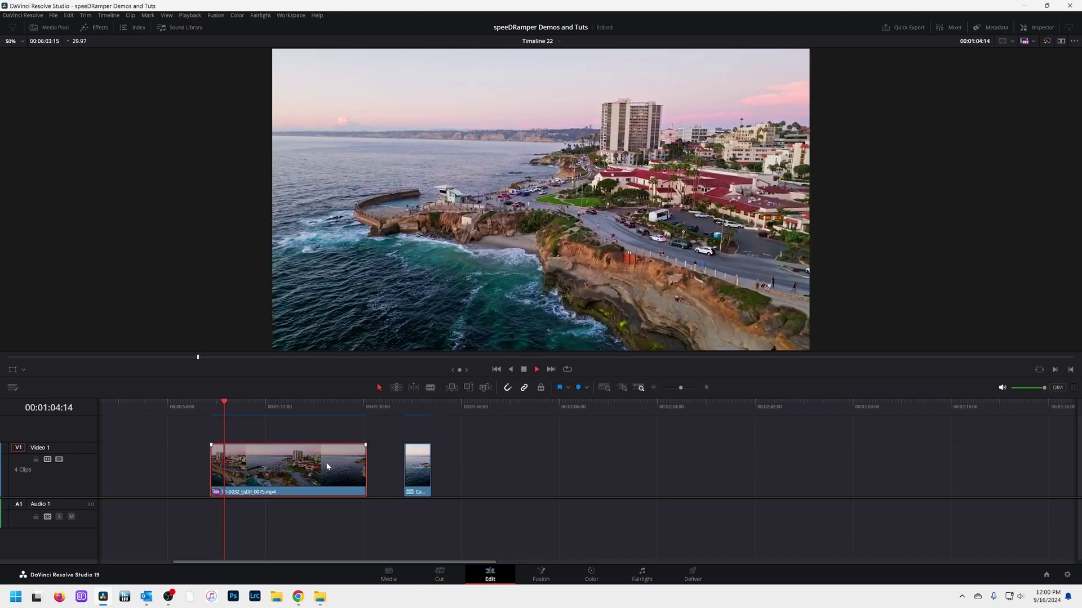
key(space)
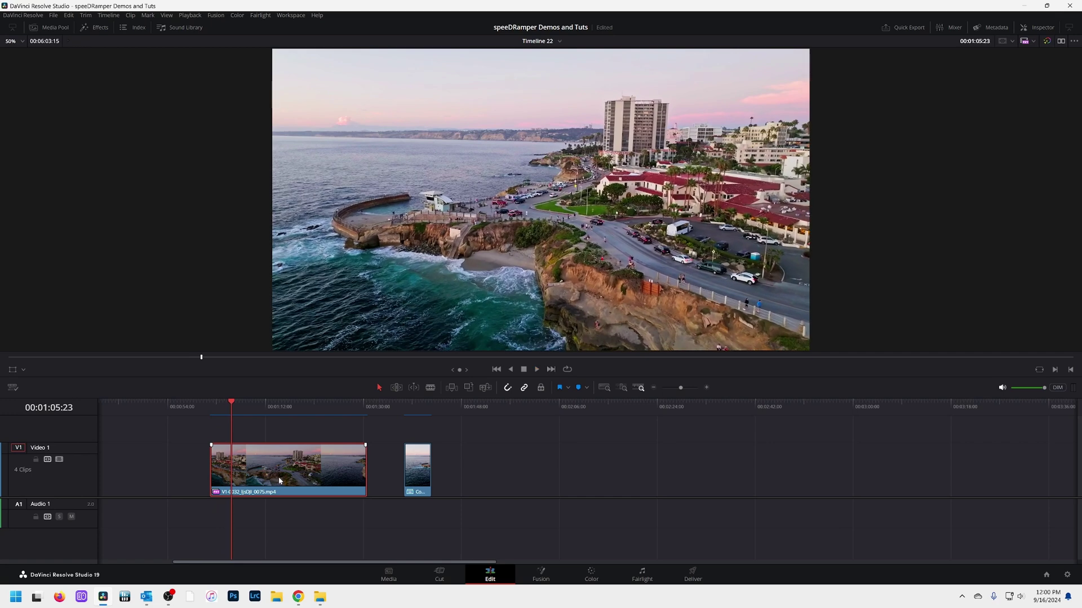
right_click(279, 481)
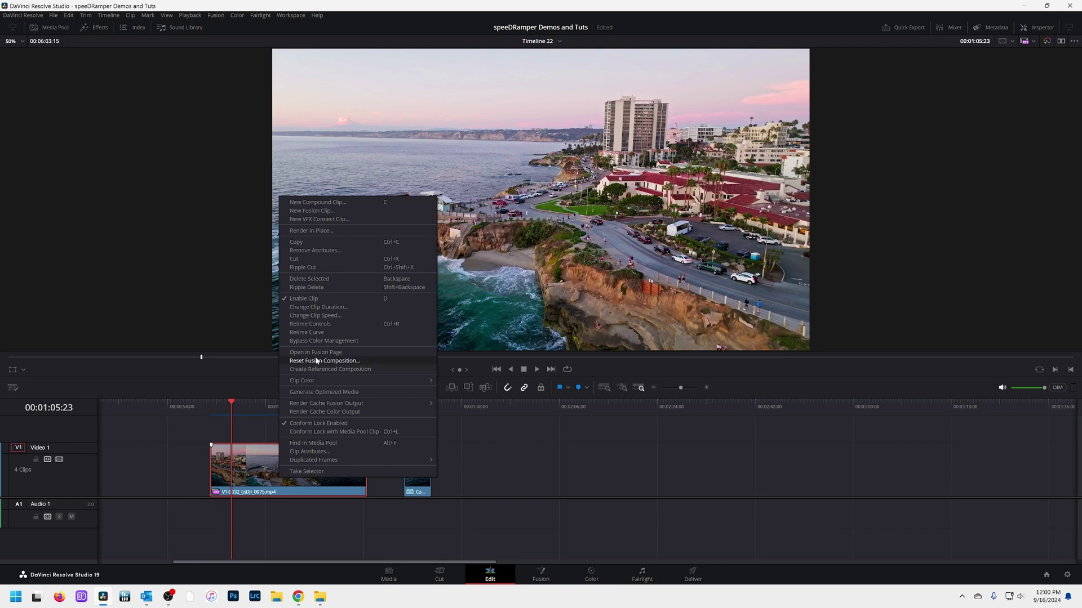
click(309, 324)
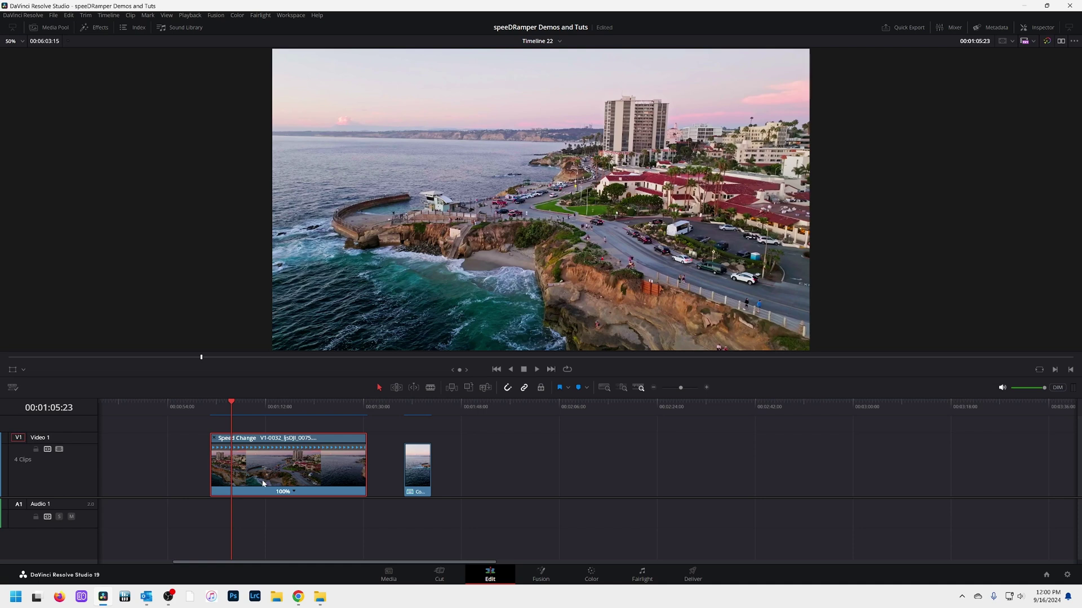
Add a speed point near the clip's start, splitting it into two 100% sections.
click(293, 493)
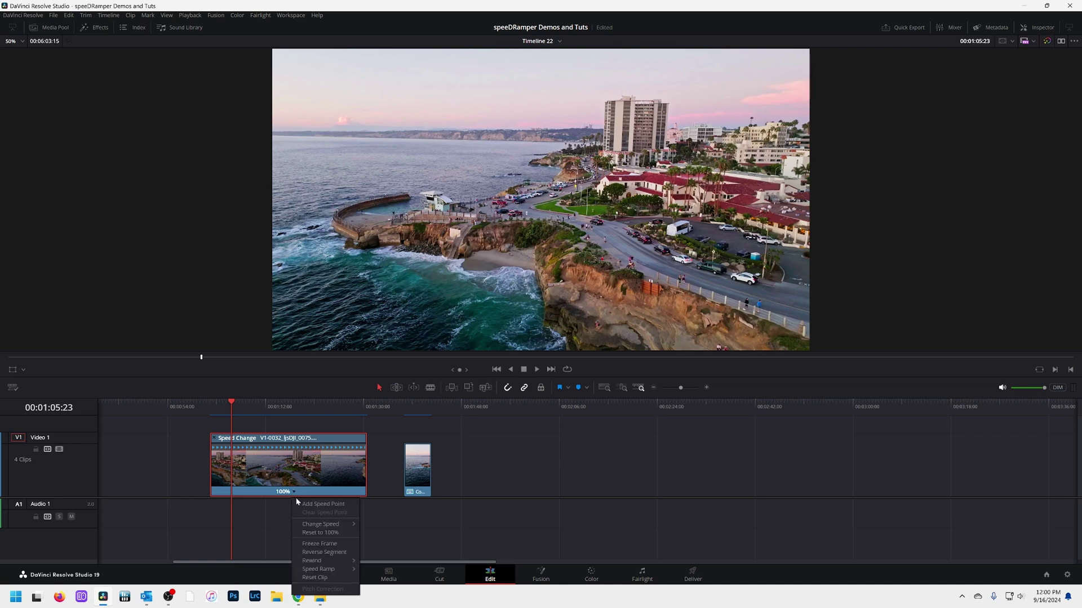
click(309, 506)
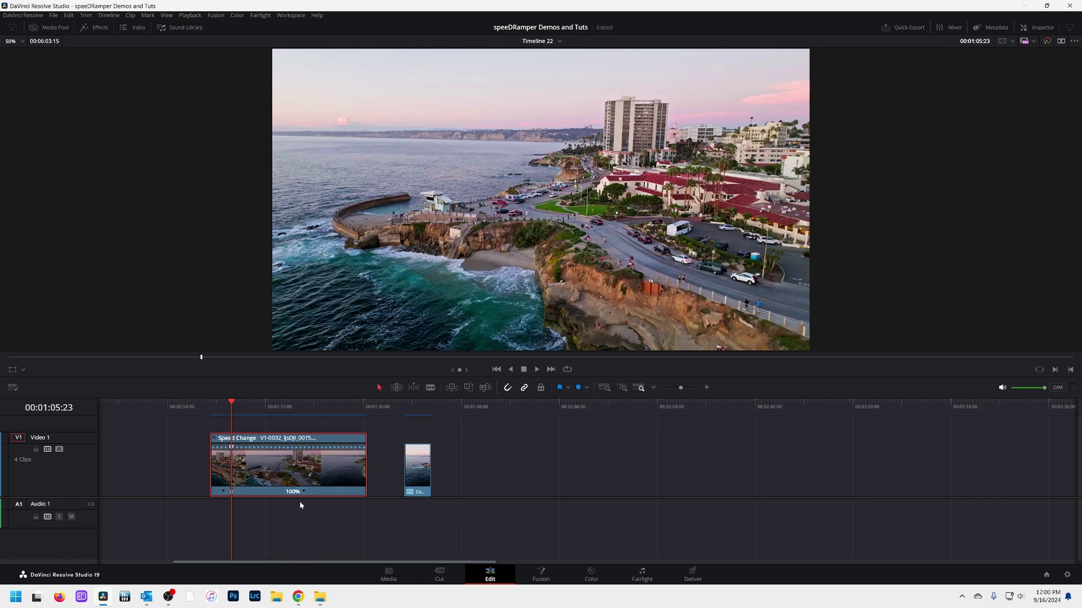
drag(233, 405, 224, 411)
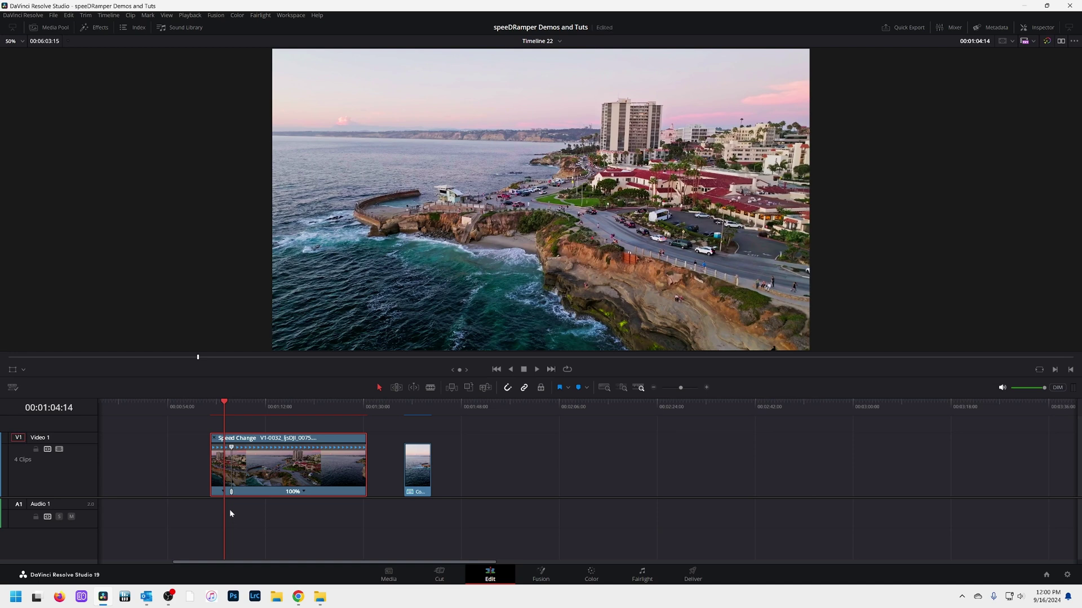
scroll(229, 510, up, 3)
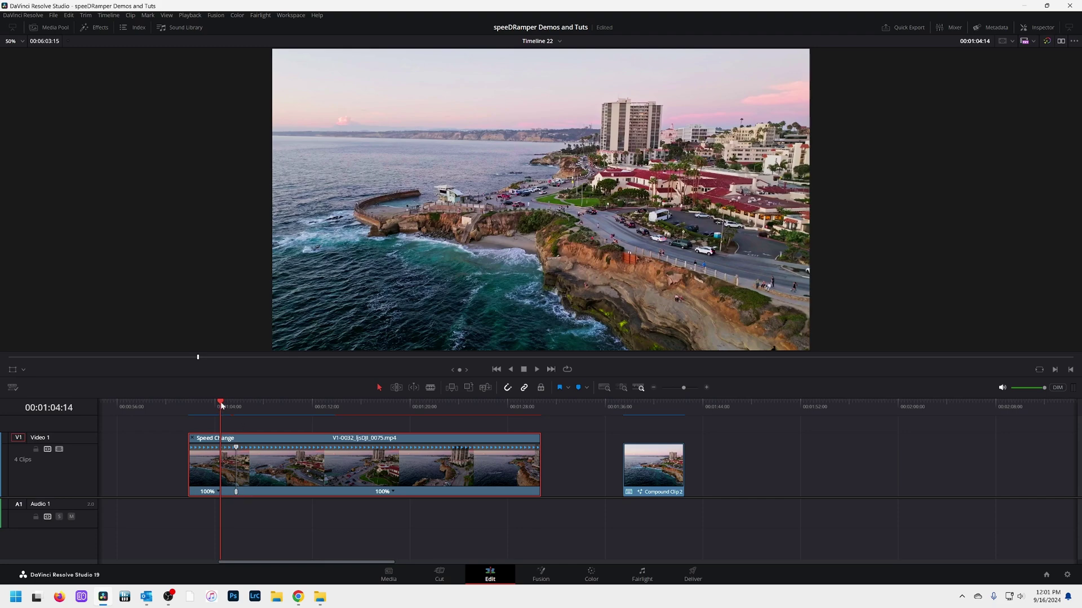
Add a second speed point near the clip's end and save the project.
drag(222, 405, 496, 416)
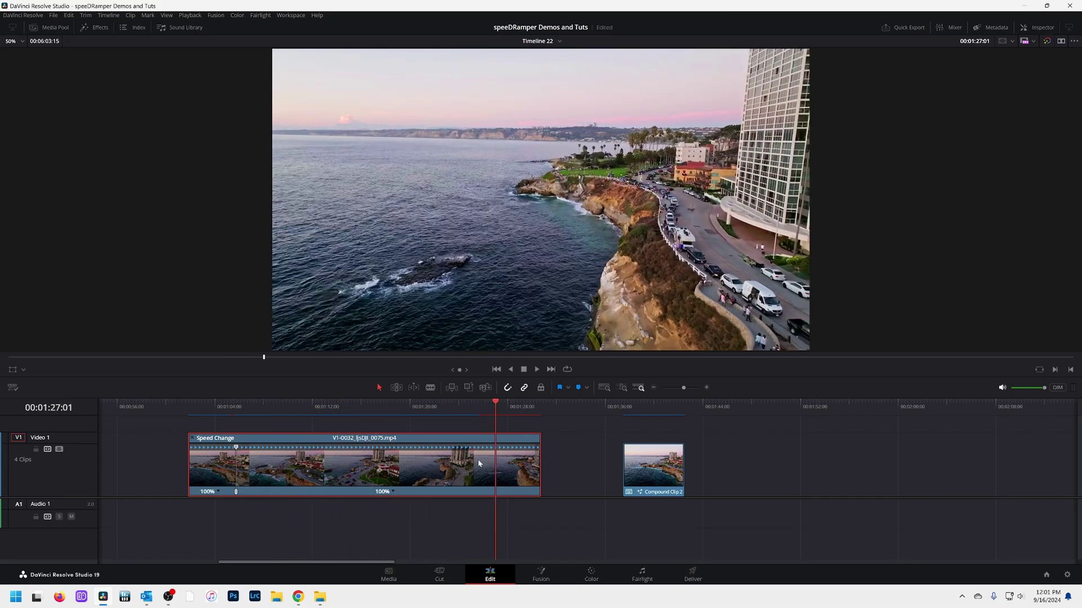
click(393, 493)
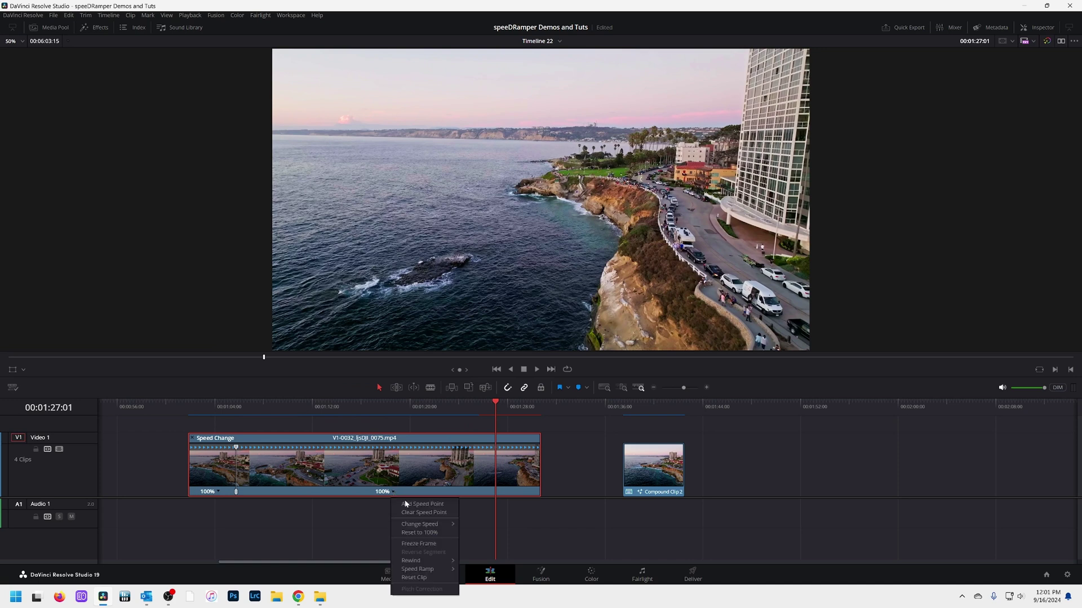
click(405, 504)
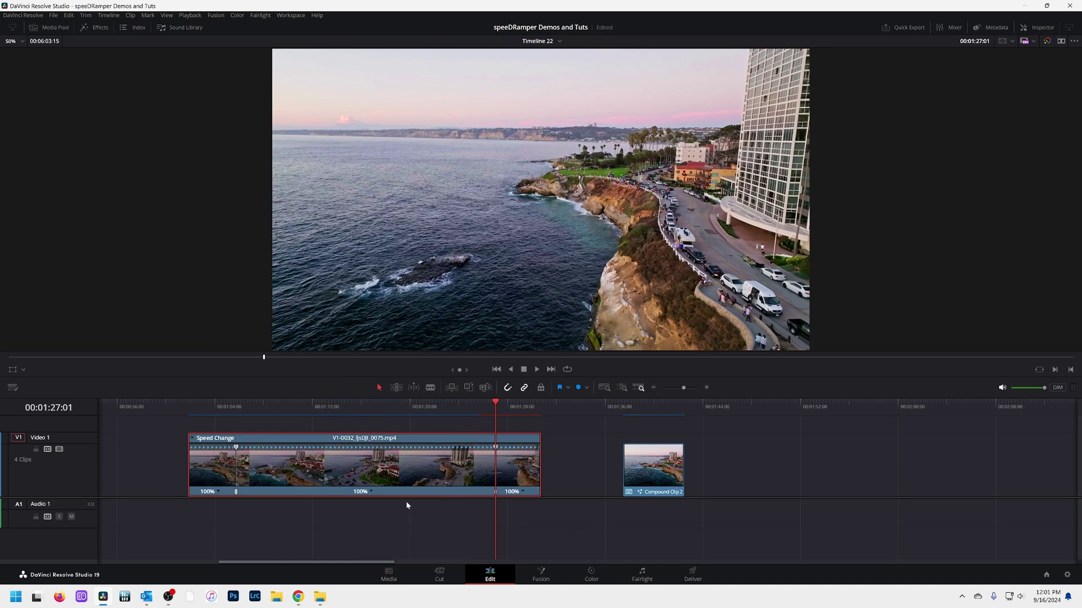
key(ctrl+s)
Drag the second speed point left, raising the middle section past 117% and 194%.
drag(466, 404, 204, 443)
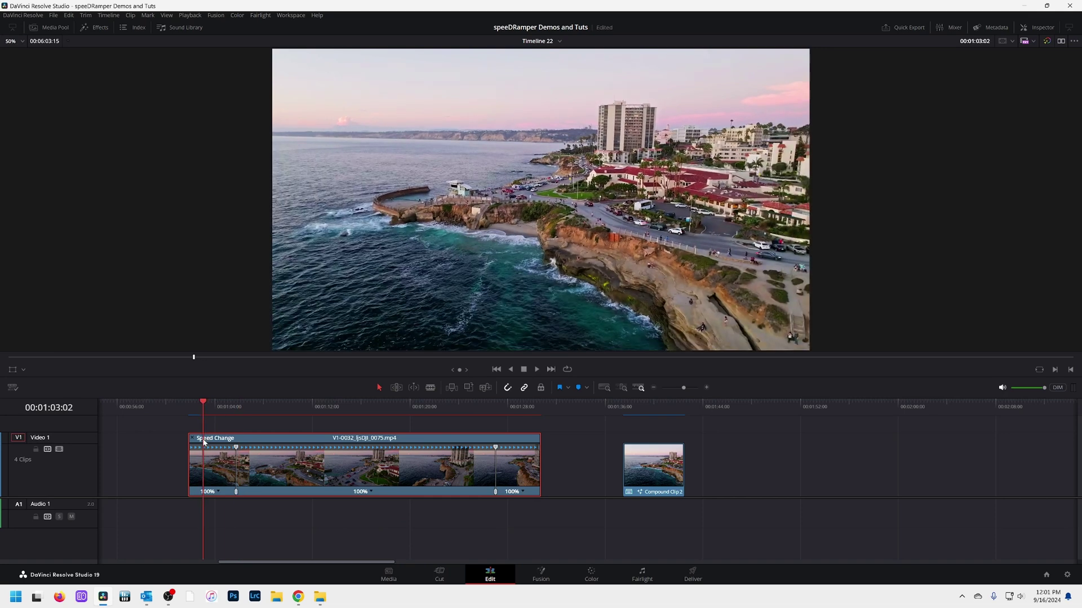
click(496, 448)
drag(497, 449, 454, 451)
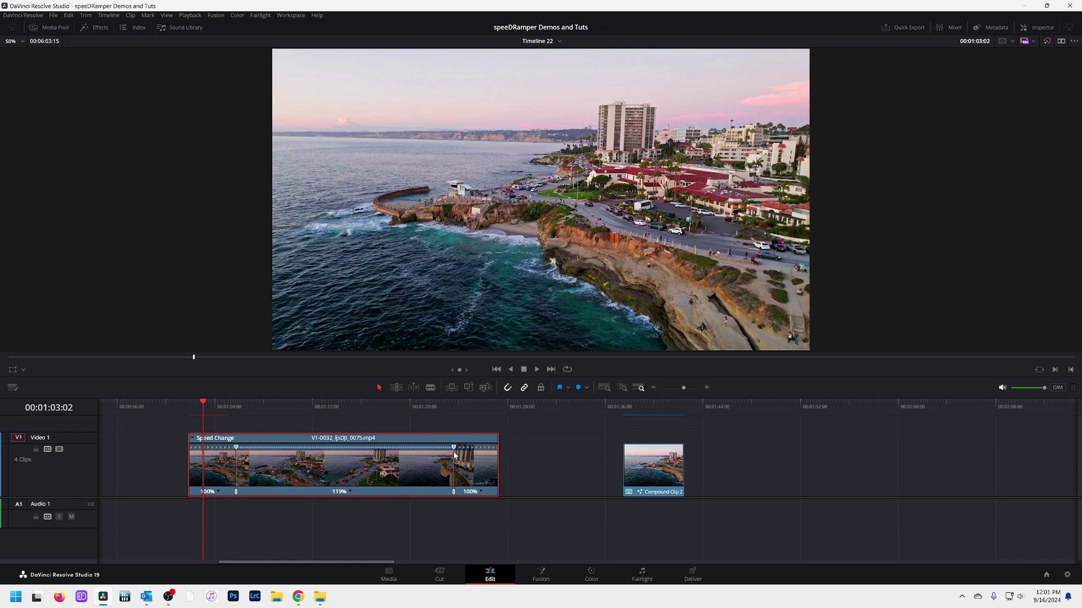
drag(454, 451, 258, 455)
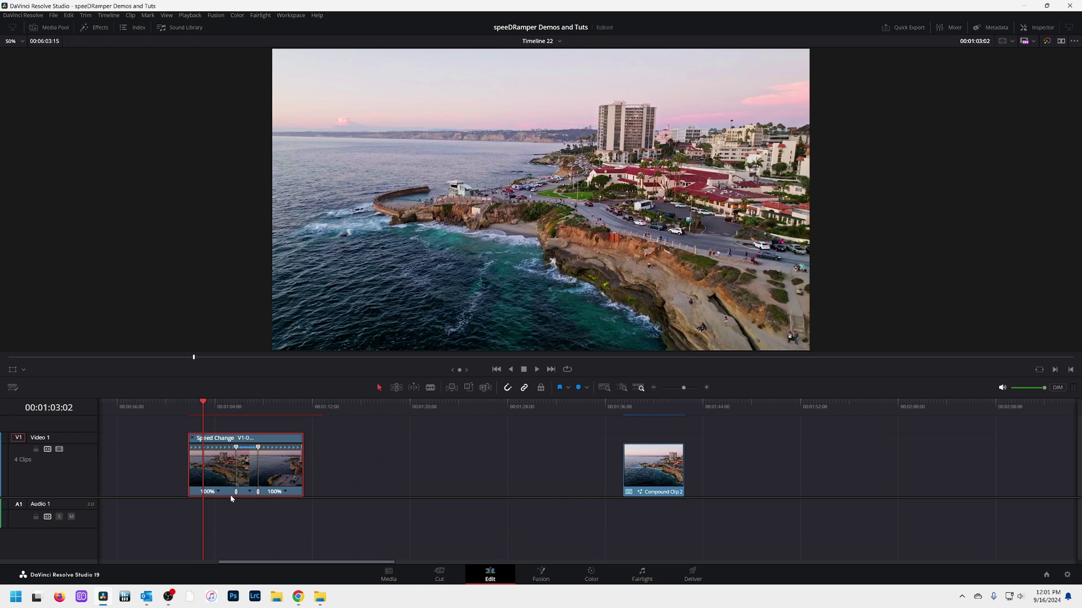
scroll(203, 495, left, 4)
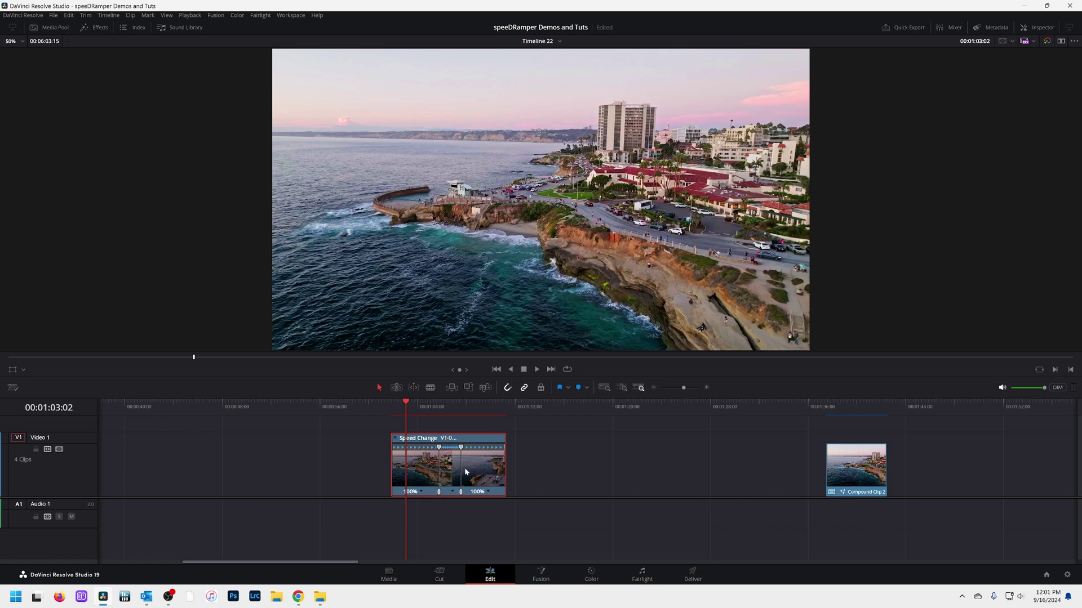
scroll(445, 484, up, 5)
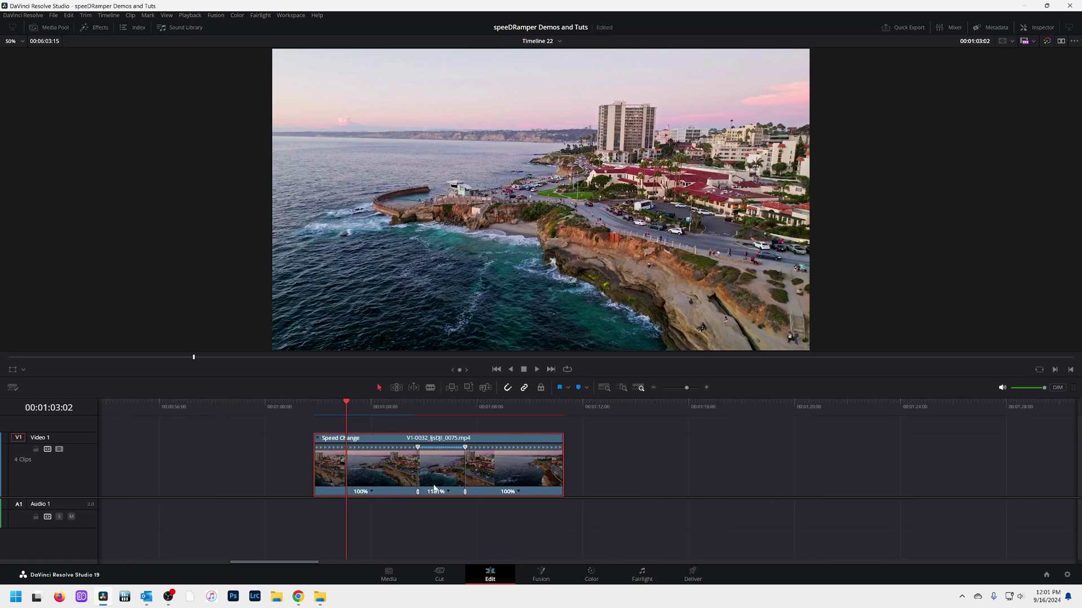
scroll(432, 490, up, 3)
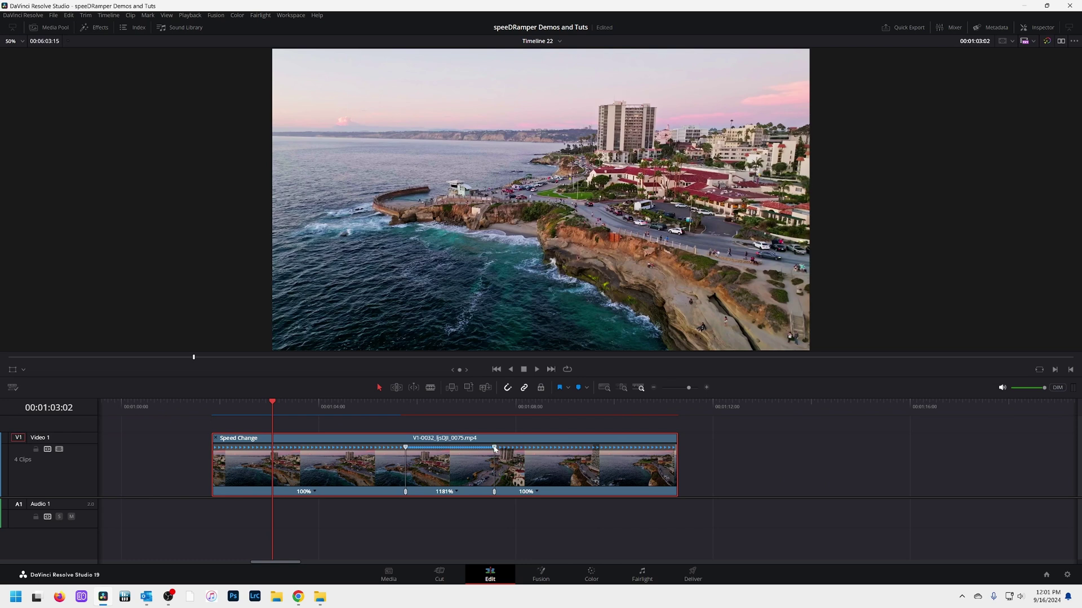
drag(494, 448, 433, 453)
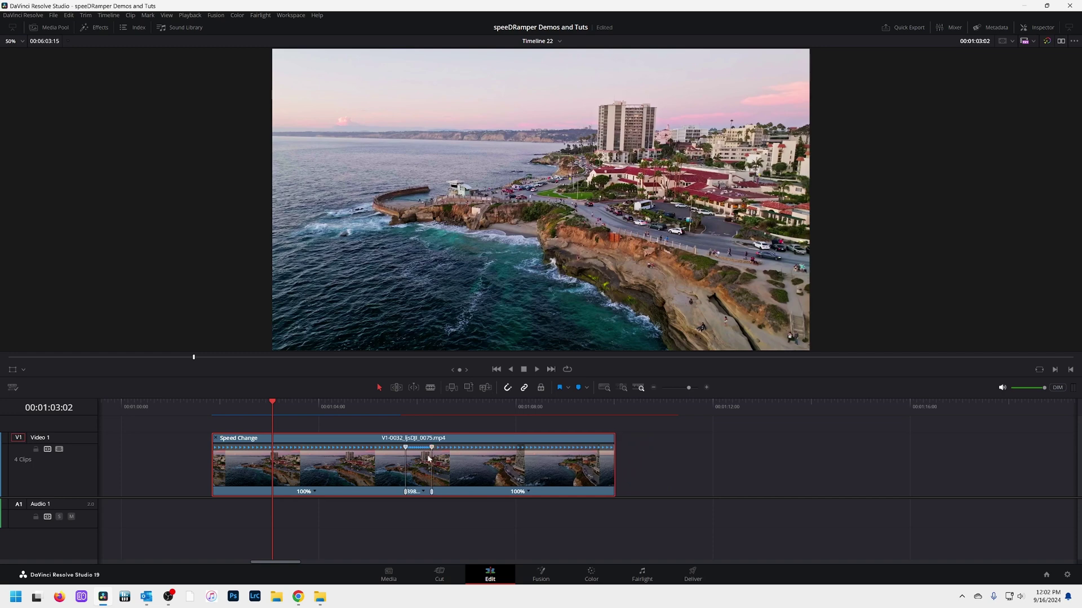
Play back the sped-up clip and save the project.
key(space)
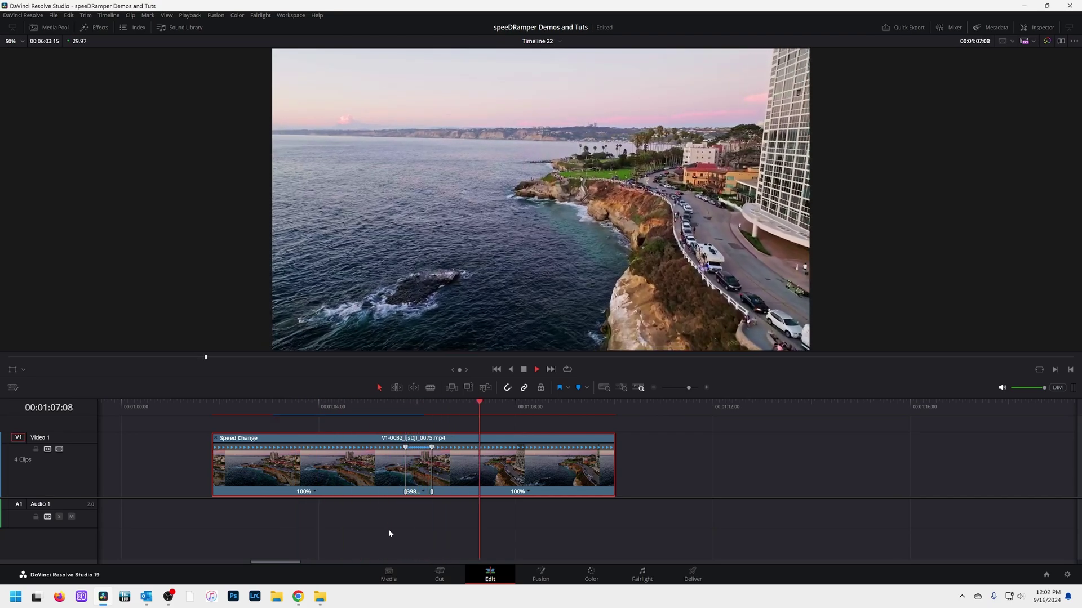
key(space)
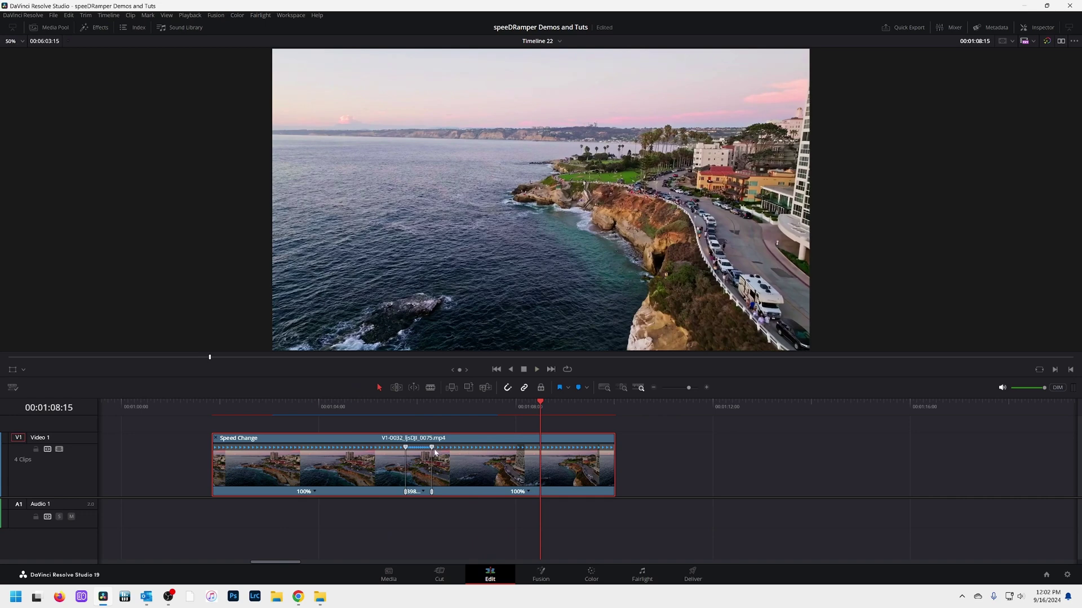
key(ctrl+s)
Widen the fast middle section at both edges and preview the speed change.
drag(432, 449, 447, 450)
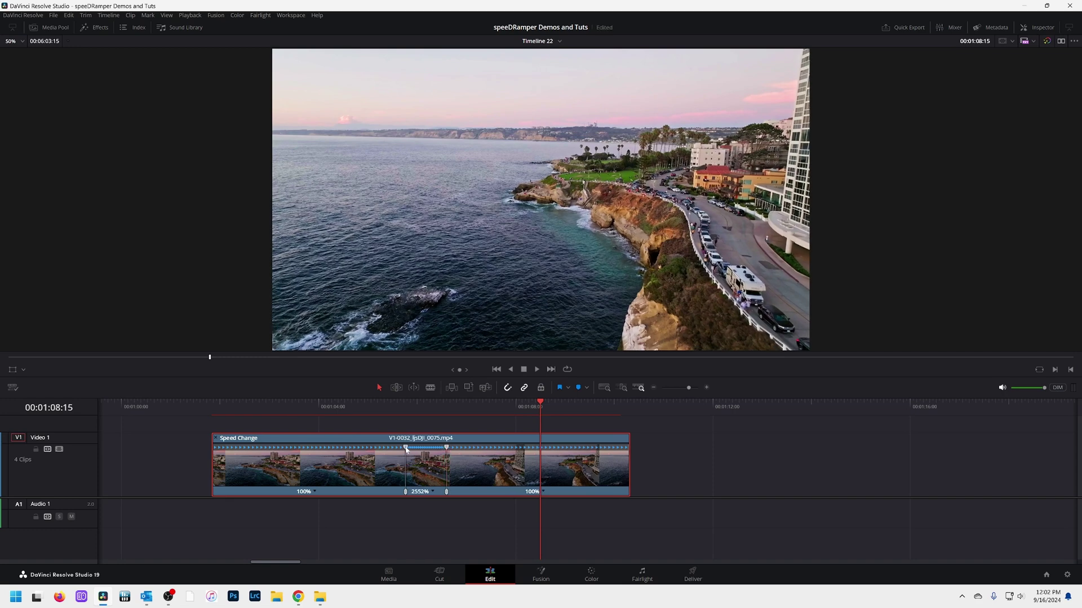
drag(405, 448, 442, 449)
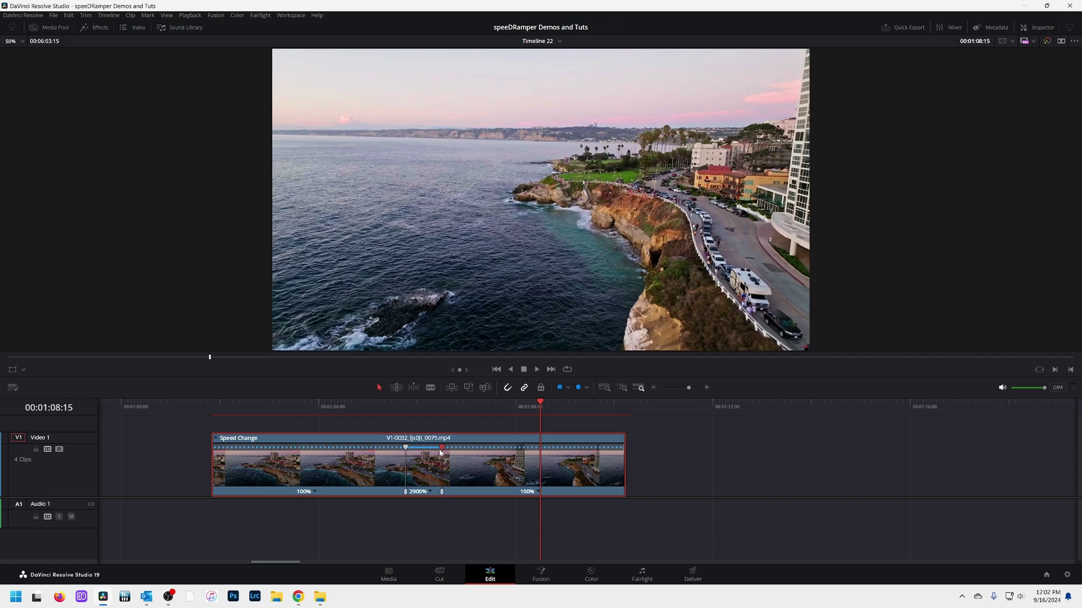
click(336, 414)
key(space)
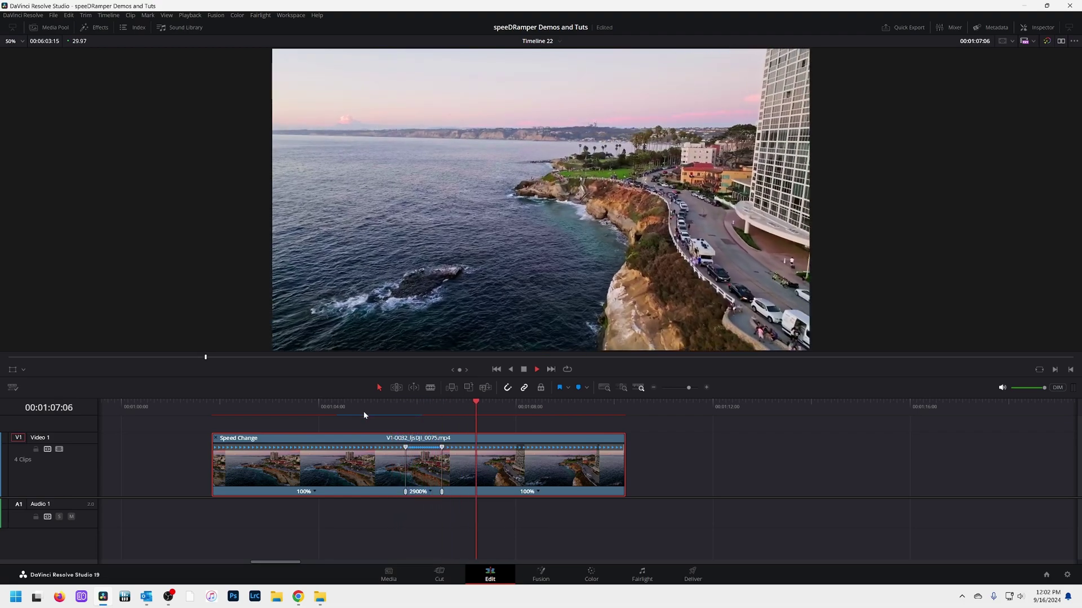
key(space)
Extend the fast section's end to reach 2454%, review playback and save.
drag(441, 449, 449, 449)
click(373, 409)
key(space)
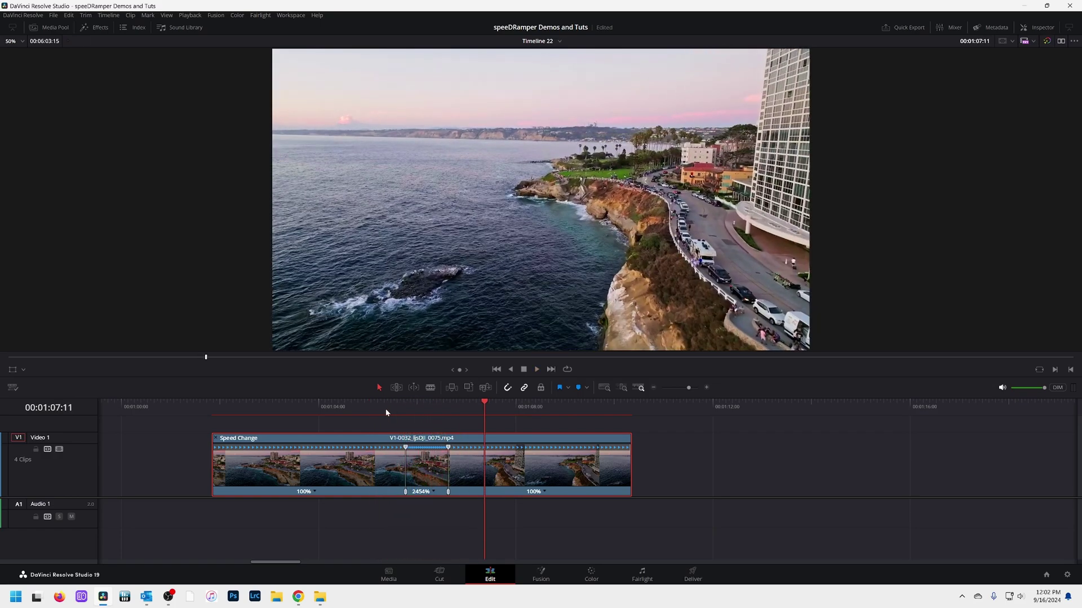
key(space)
click(386, 409)
key(space)
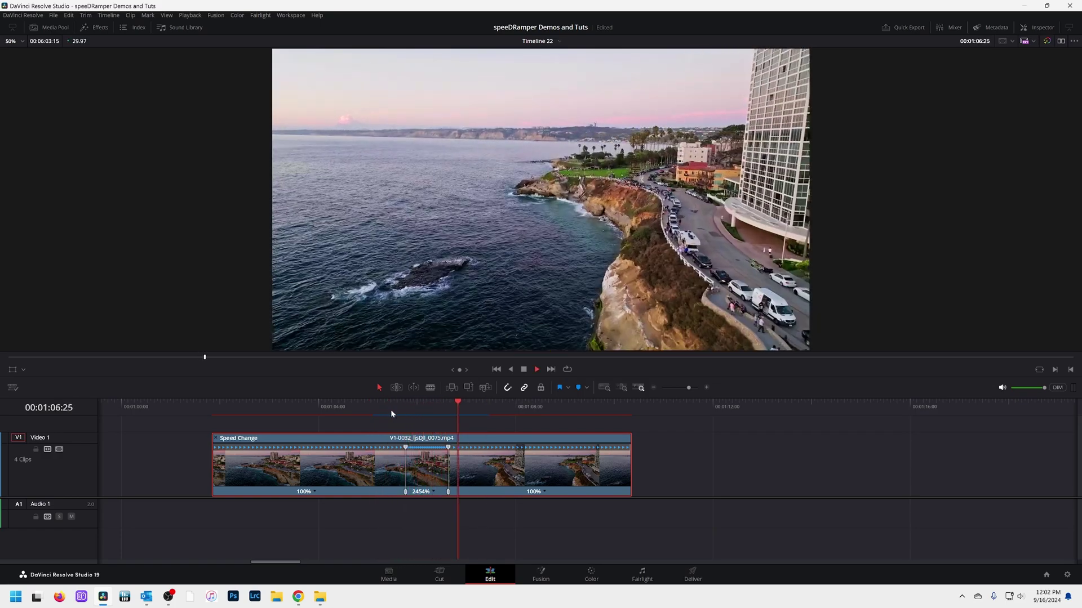
click(391, 412)
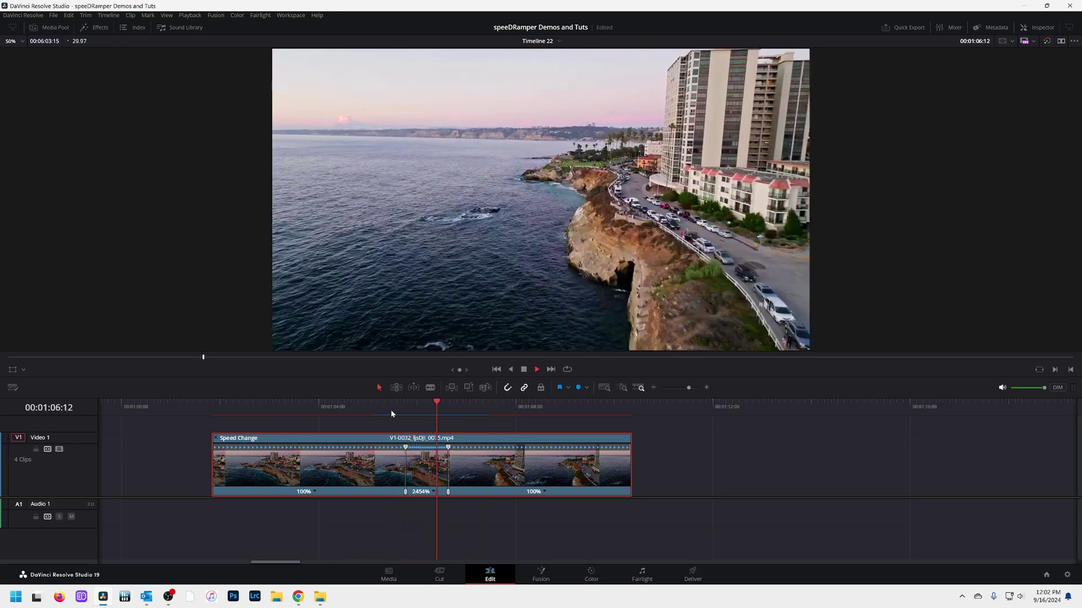
key(space)
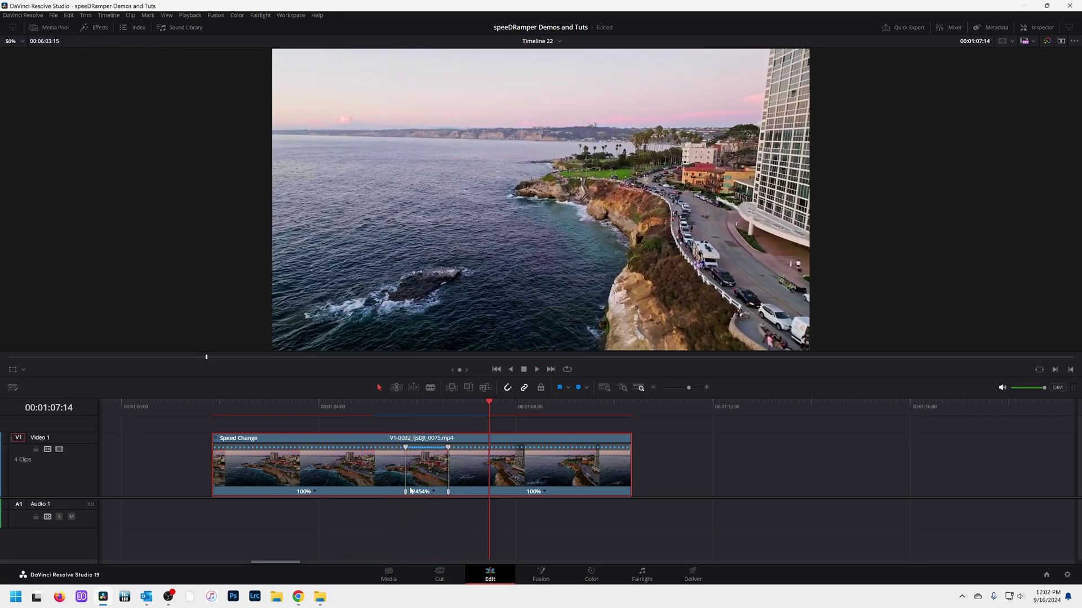
key(ctrl+s)
Show the clip's Retime Curve and enlarge the curve area and timeline height.
right_click(480, 467)
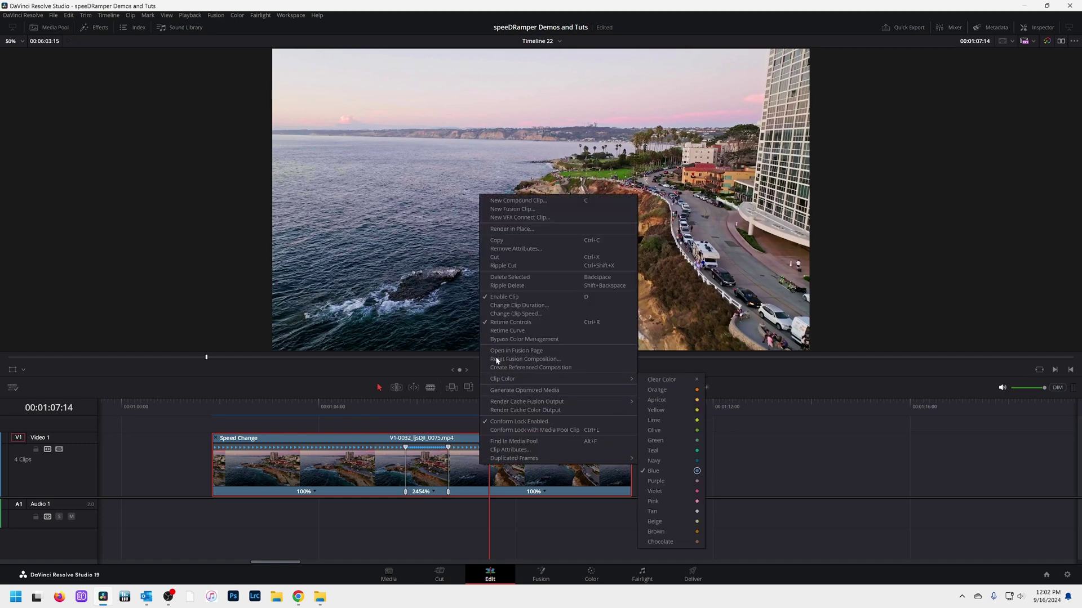
click(502, 332)
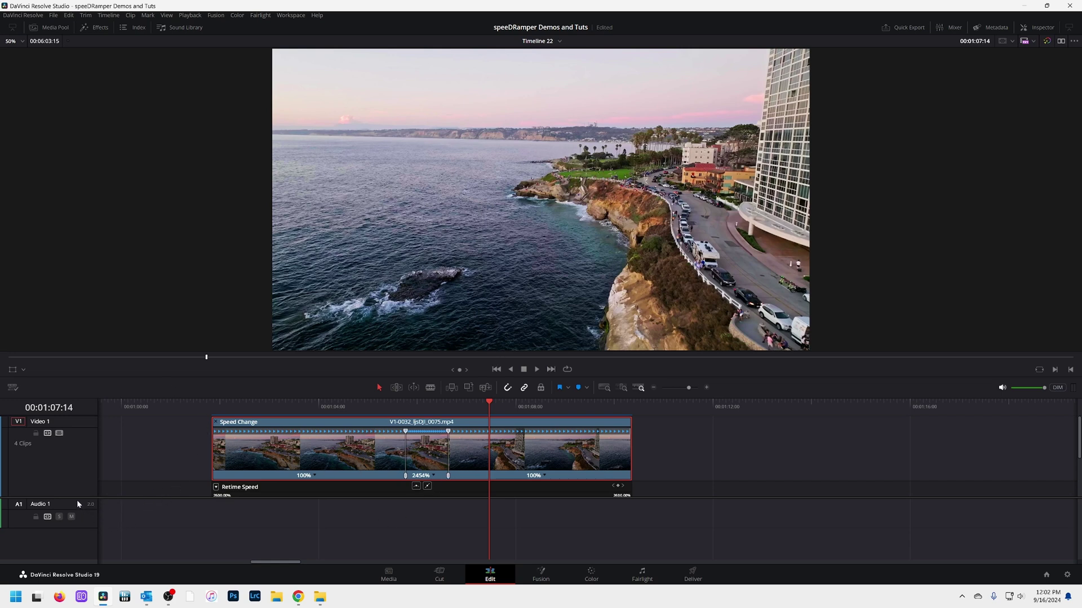
drag(78, 497, 85, 576)
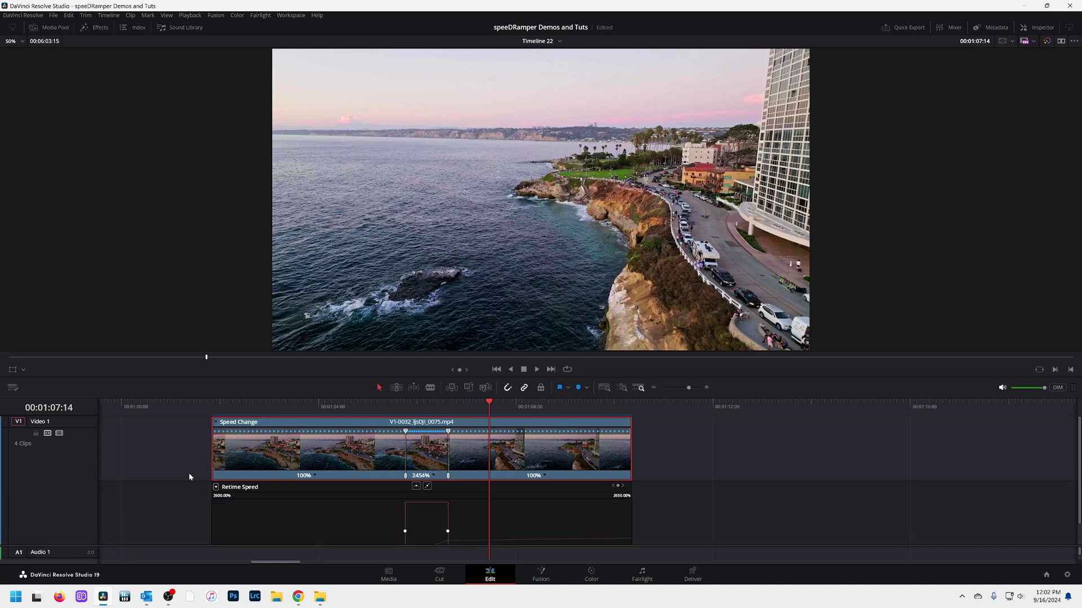
scroll(188, 472, down, 1)
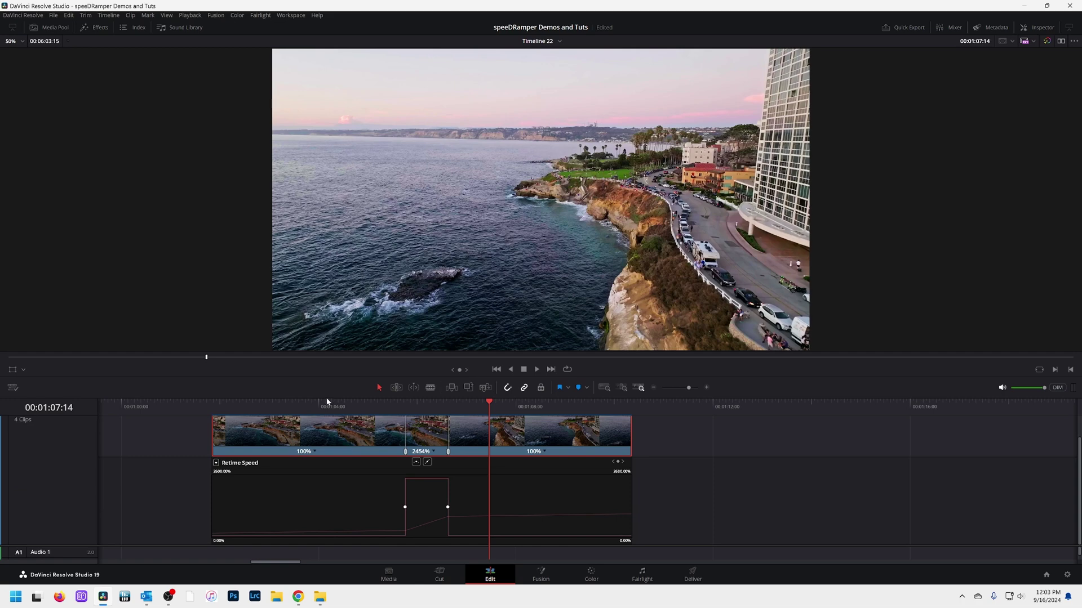
drag(328, 393, 333, 349)
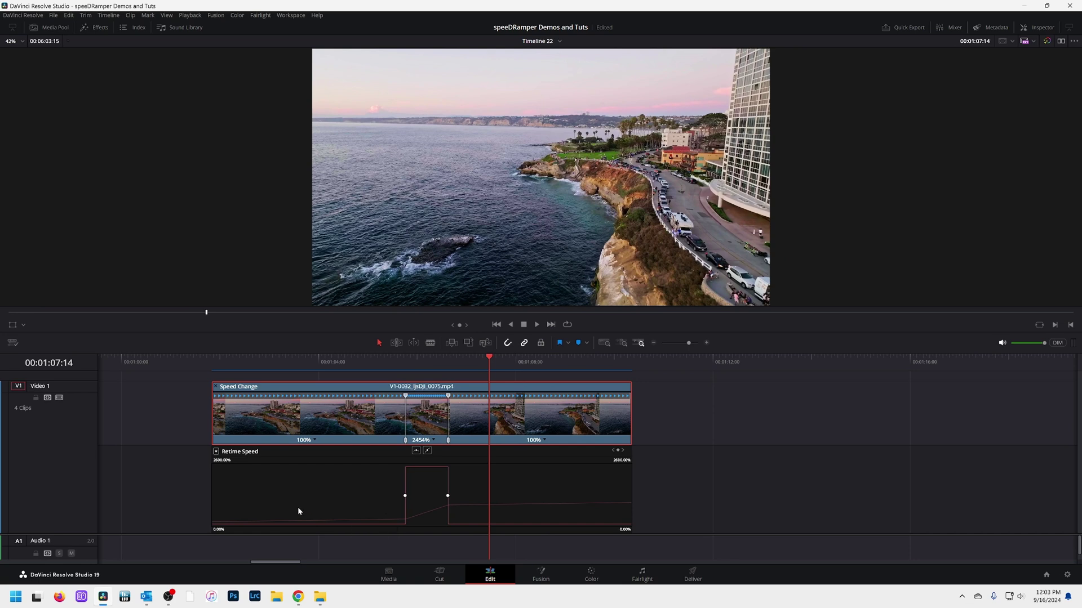
click(215, 452)
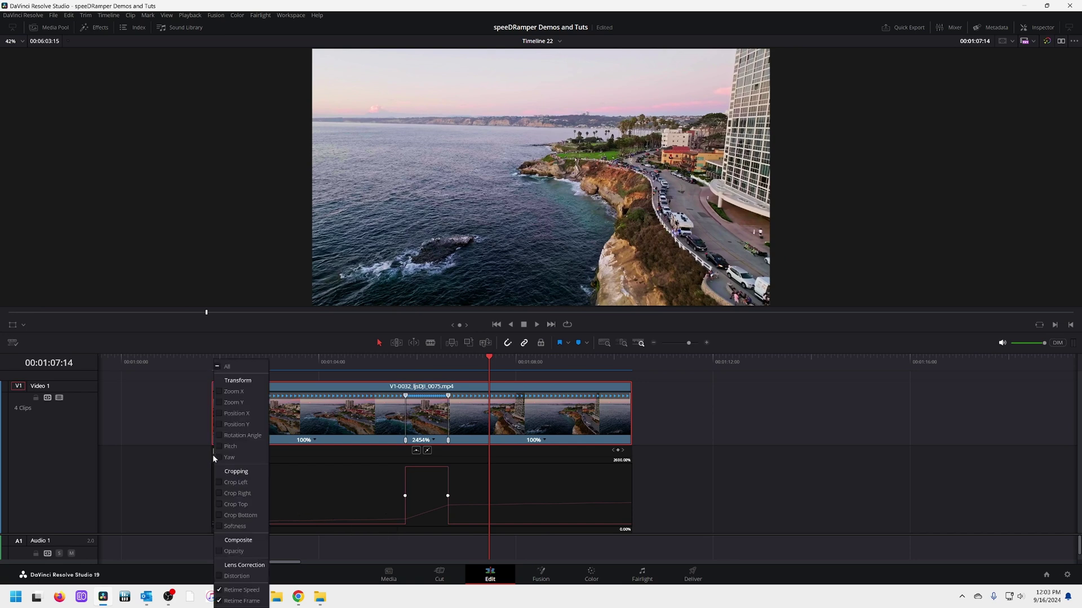
Uncheck Retime Frame so only the Retime Speed curve and its keyframes show.
click(211, 482)
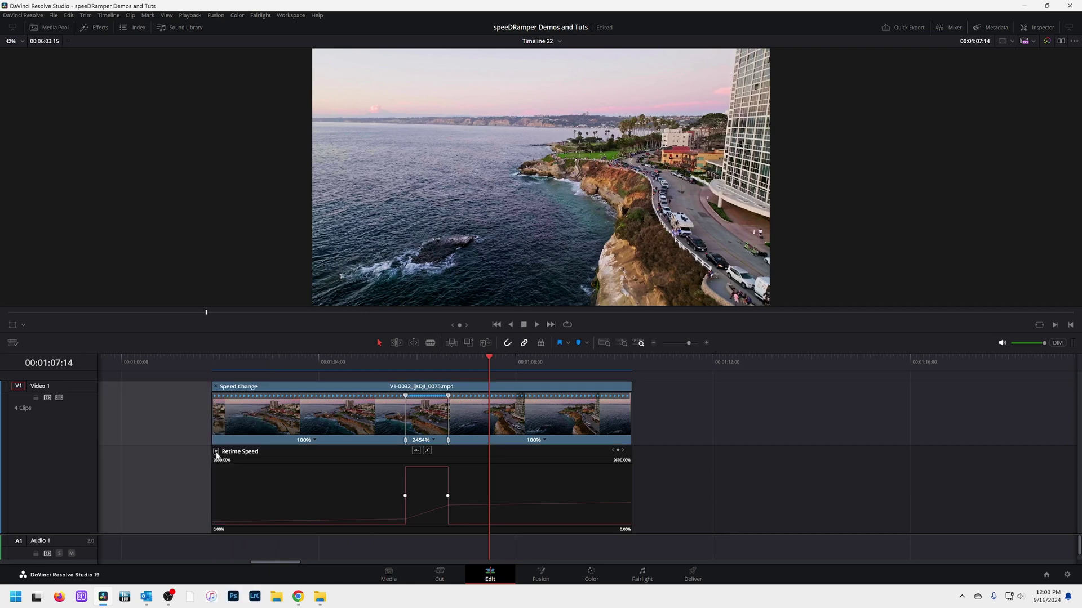
click(216, 453)
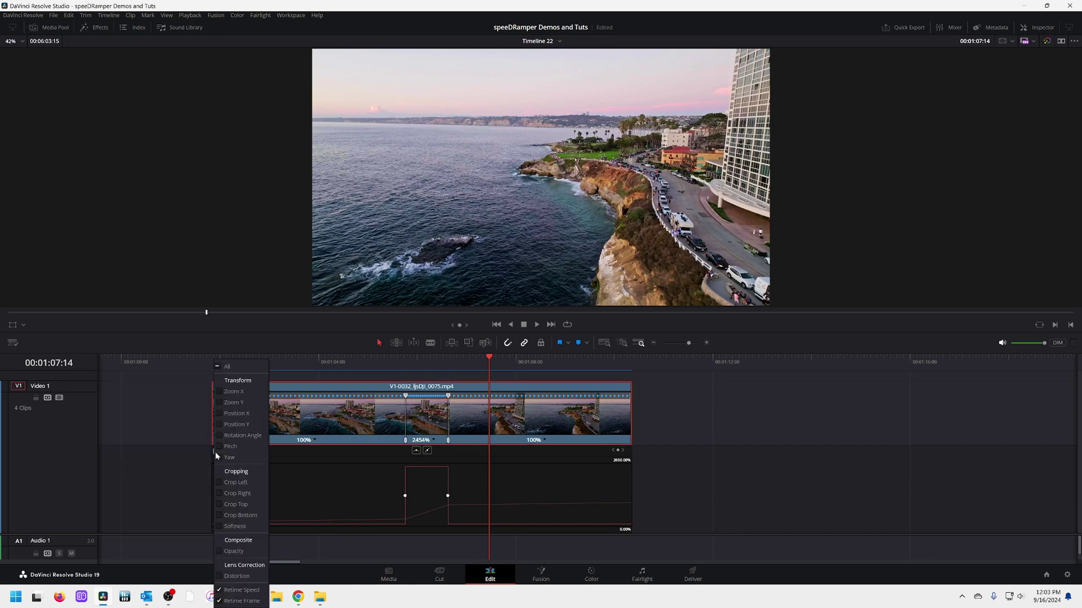
click(219, 602)
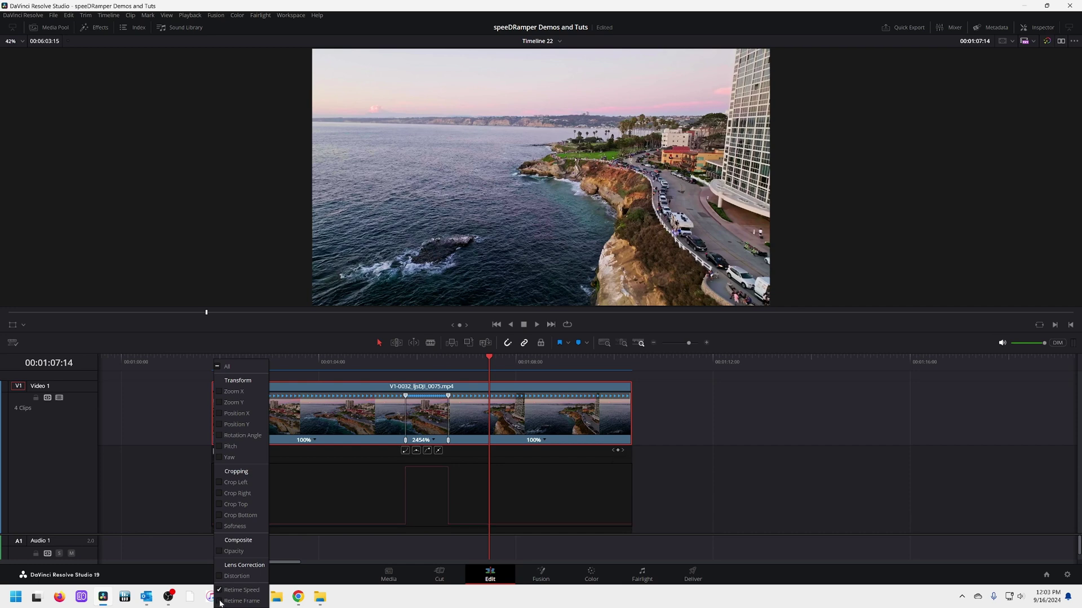
click(318, 494)
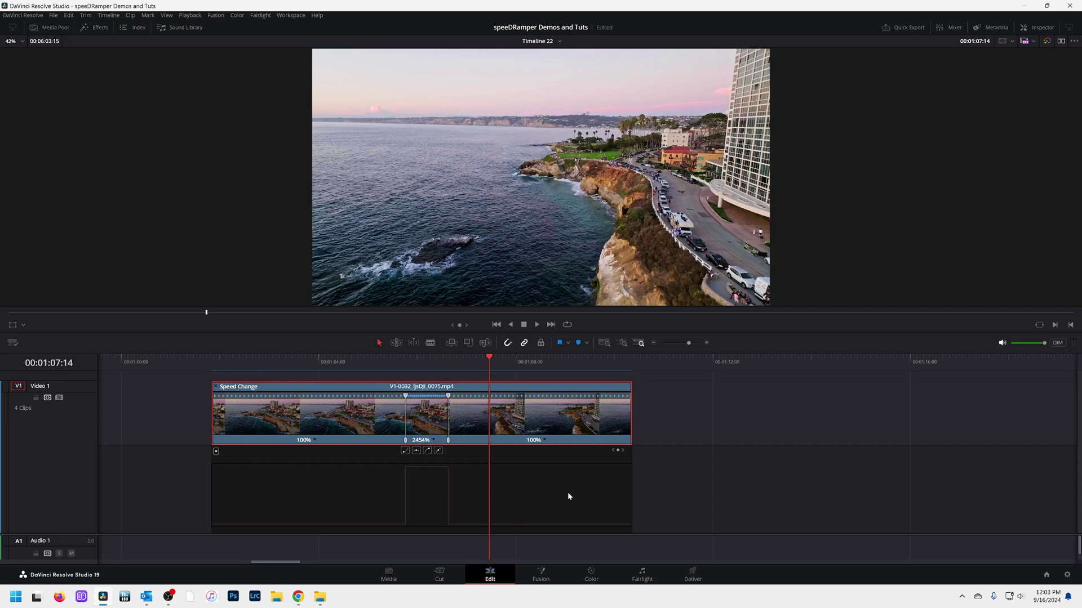
click(405, 495)
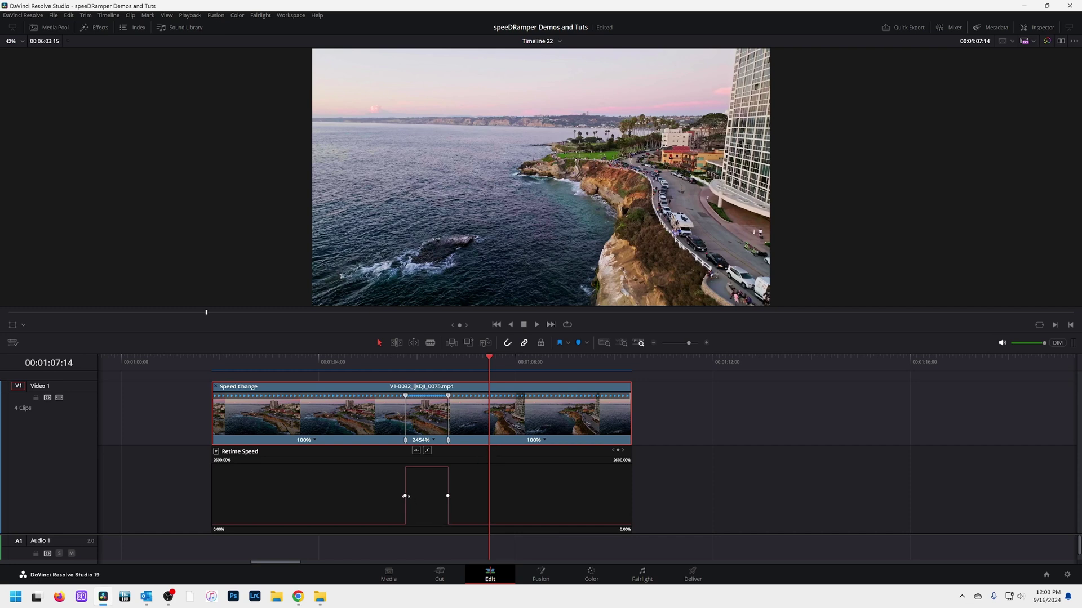
Make the left Retime Speed keyframe smooth so the speed eases in.
click(405, 497)
click(416, 453)
scroll(406, 509, up, 2)
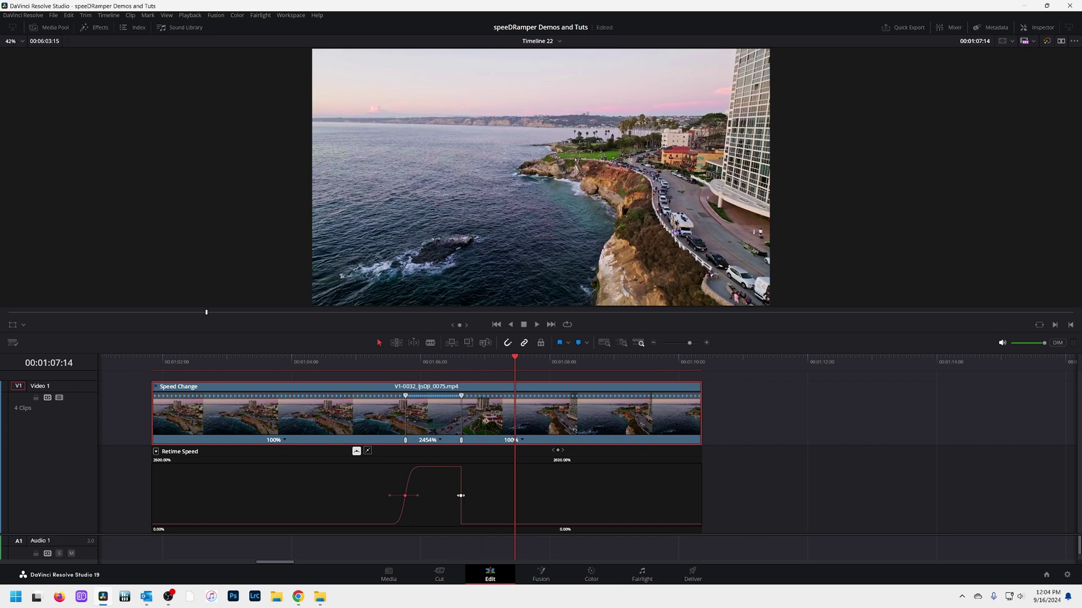
Smooth the right keyframe too, then play back the eased speed ramp.
click(461, 496)
click(356, 450)
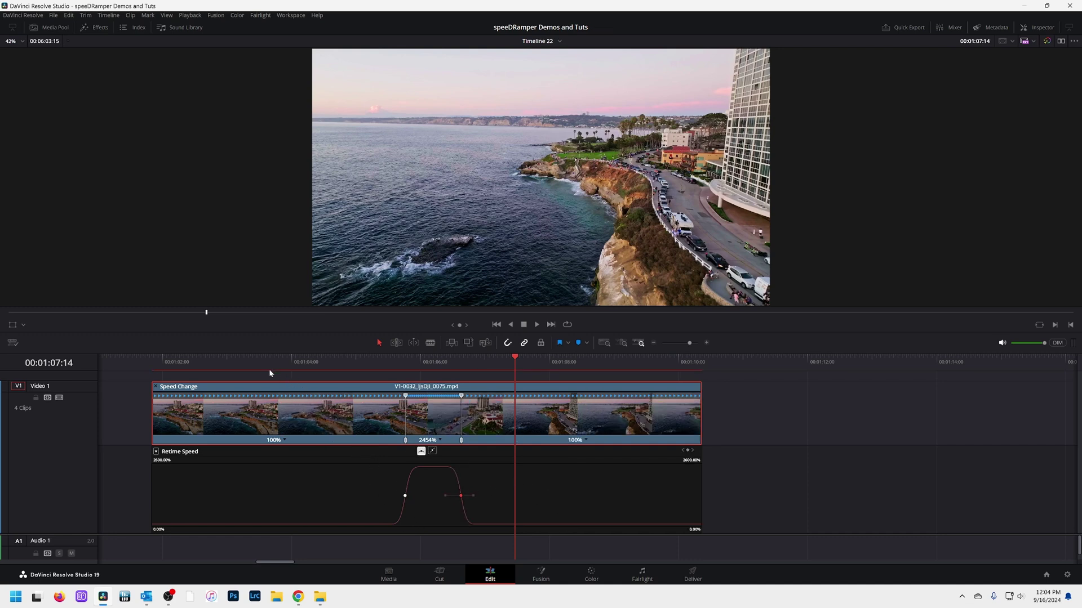
click(239, 357)
key(space)
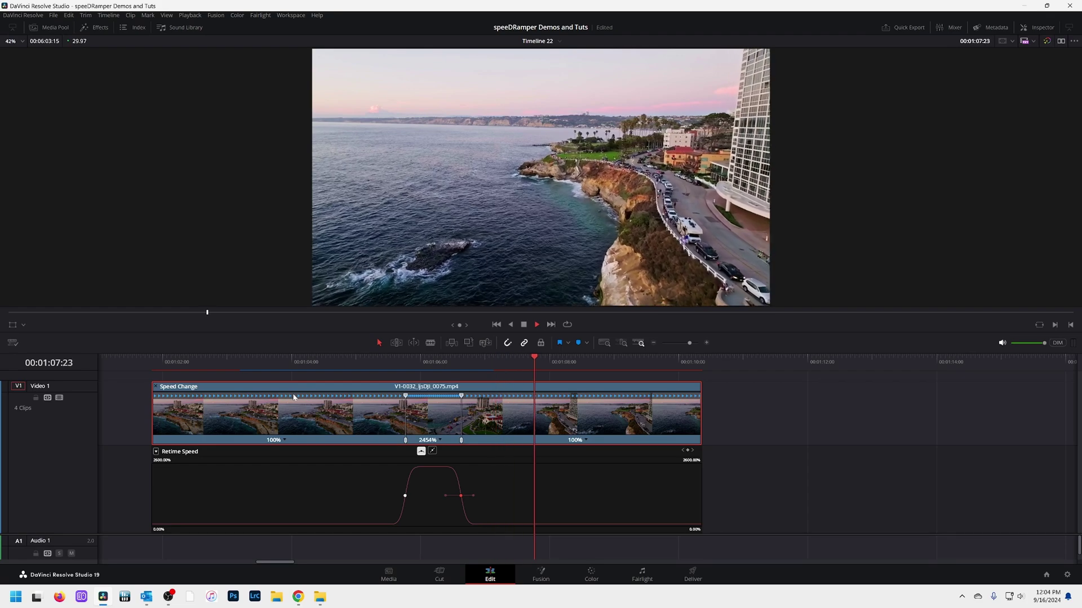
click(283, 363)
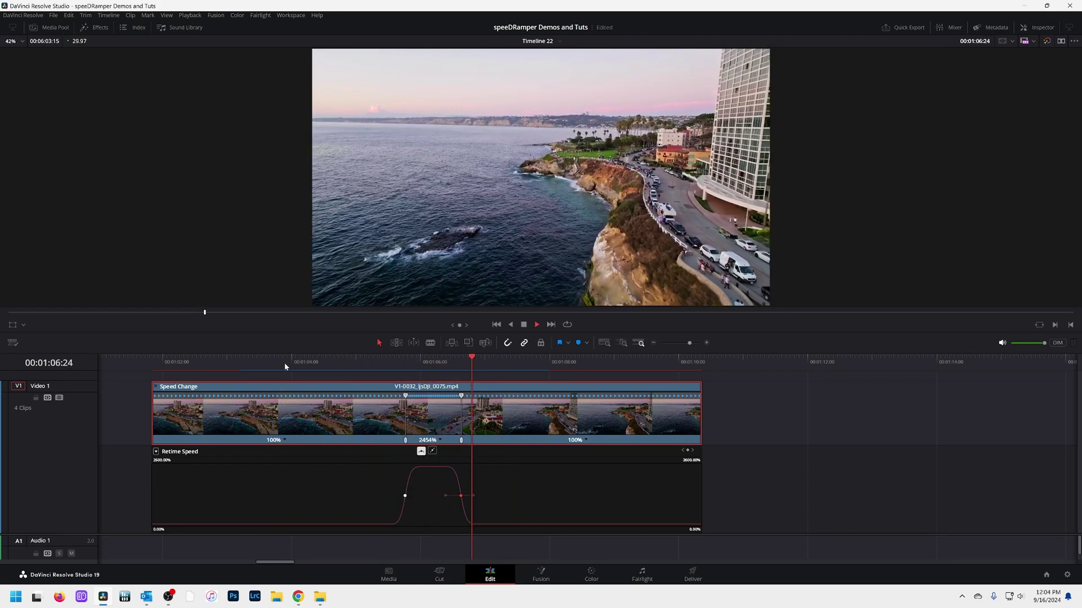
key(space)
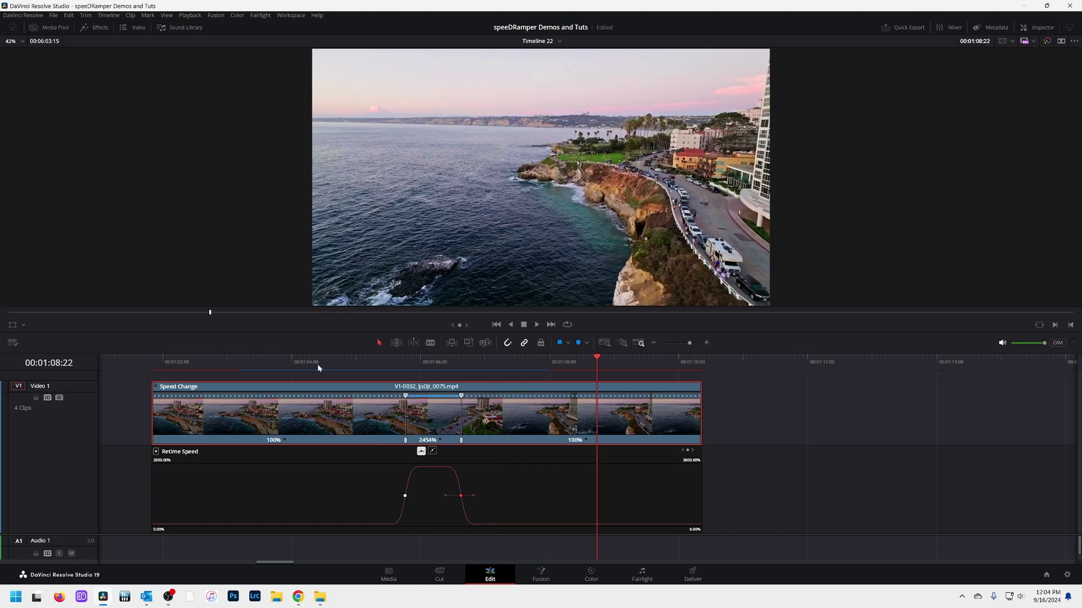
click(317, 366)
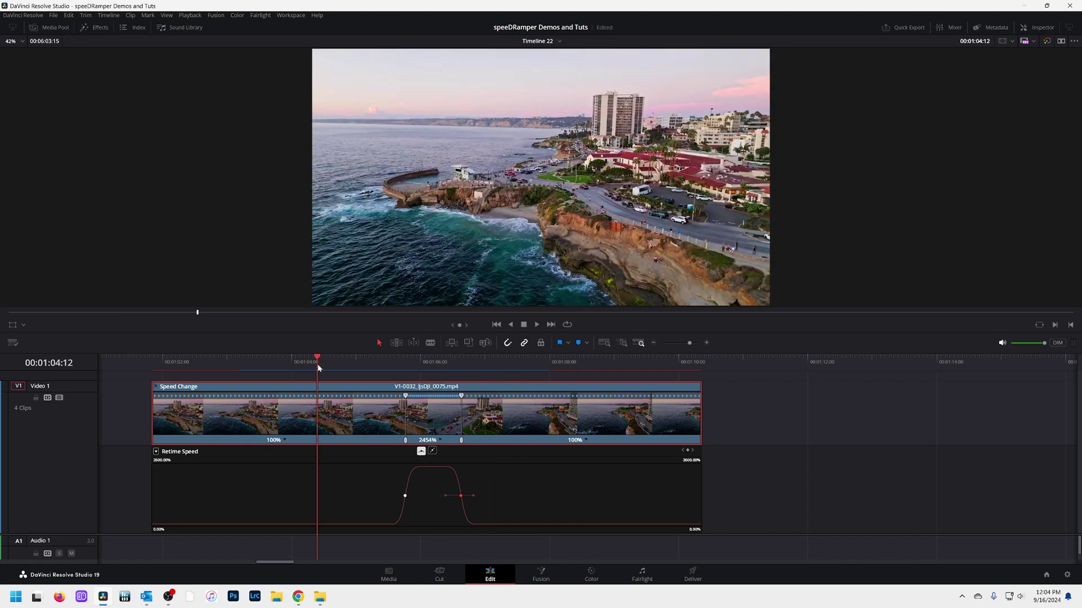
click(406, 496)
Slightly lengthen the Bezier easing on both the left and right speed keyframes.
mouse_move(389, 496)
mouse_down()
mouse_move(343, 496)
mouse_move(394, 495)
mouse_move(354, 495)
mouse_move(391, 496)
mouse_move(372, 497)
mouse_up()
click(460, 496)
drag(483, 495, 490, 496)
click(530, 494)
Drag both keyframe handles much wider for a gradual ease-in and a long ease-out around the 2454% peak.
click(409, 497)
drag(373, 496, 259, 503)
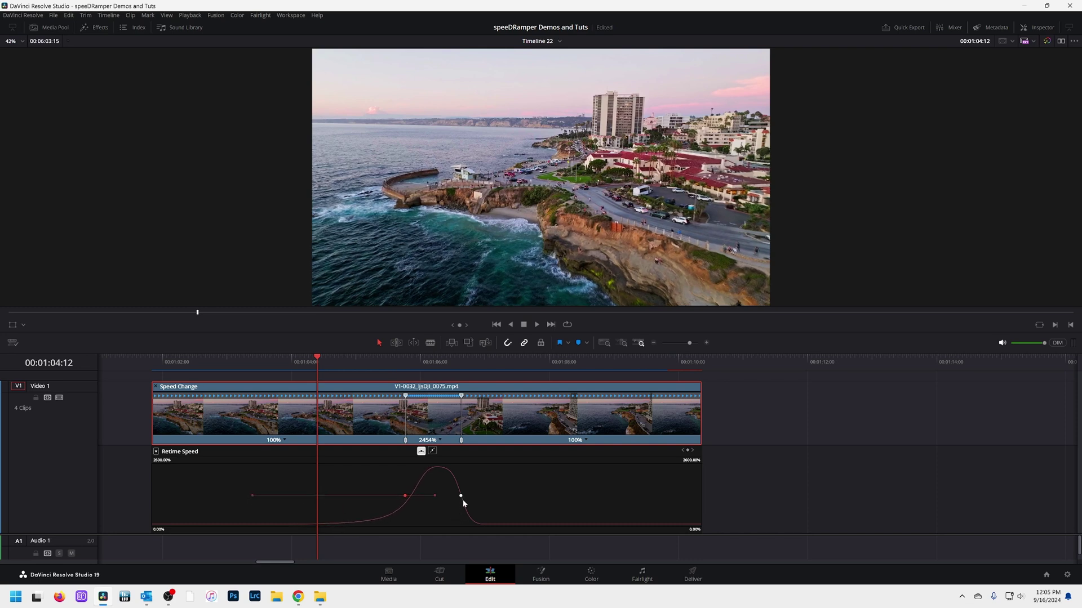
click(461, 497)
drag(490, 497, 586, 498)
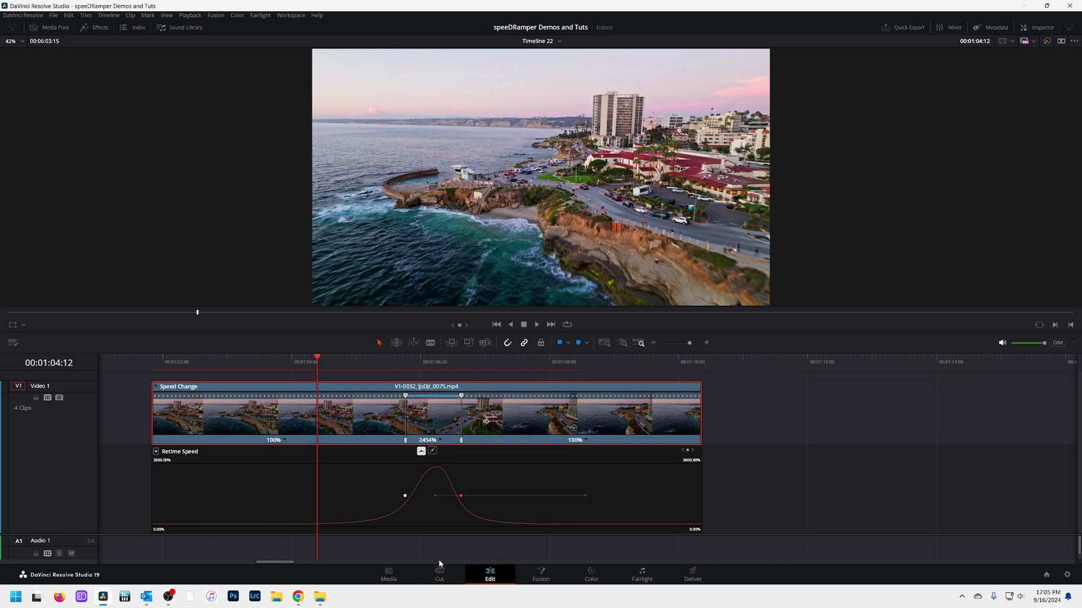
click(237, 363)
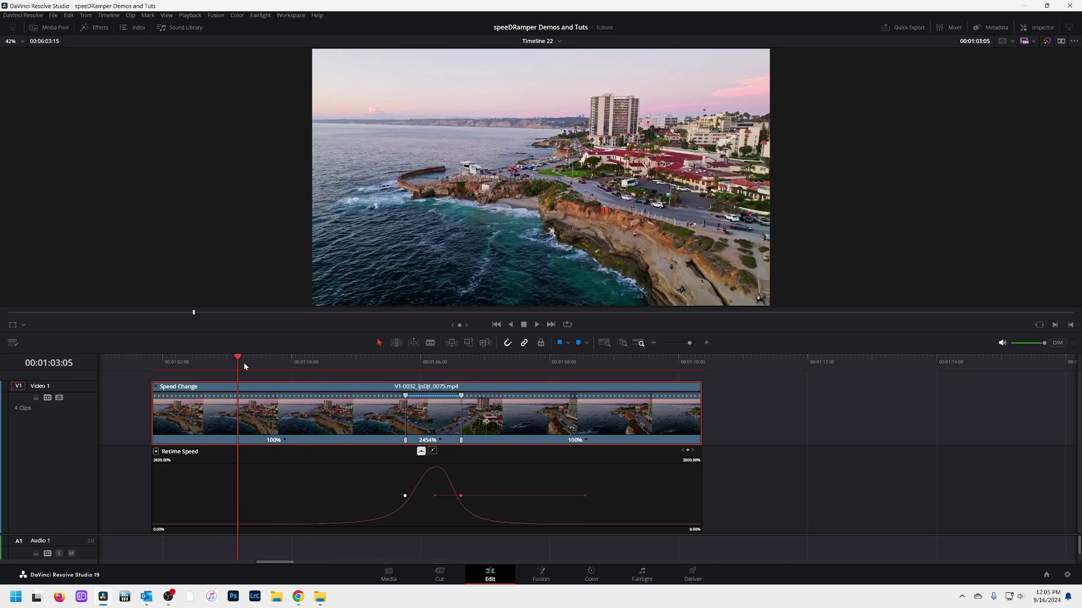
key(space)
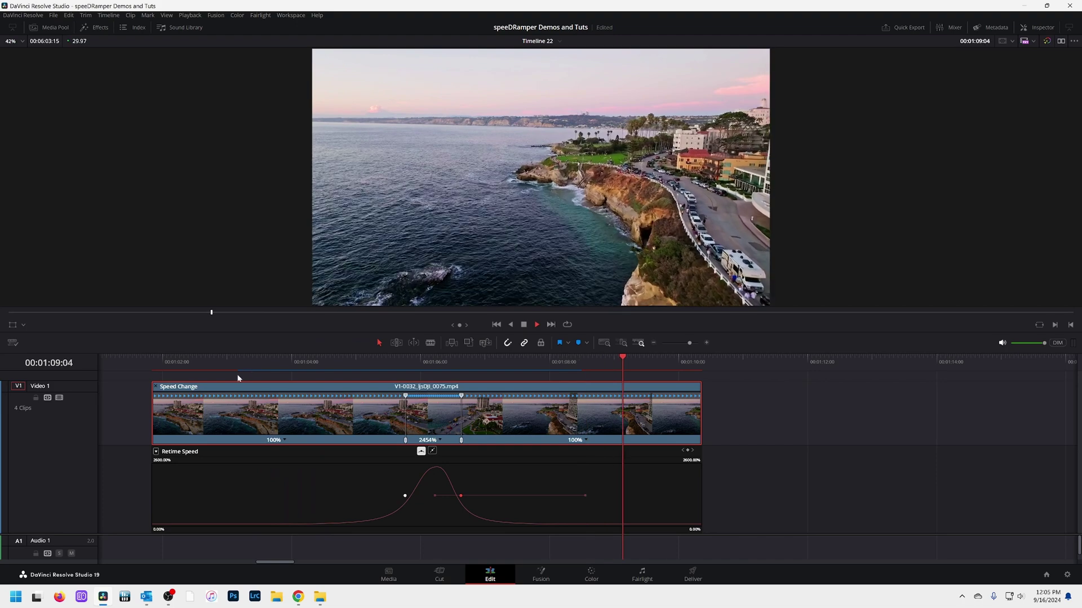
click(207, 367)
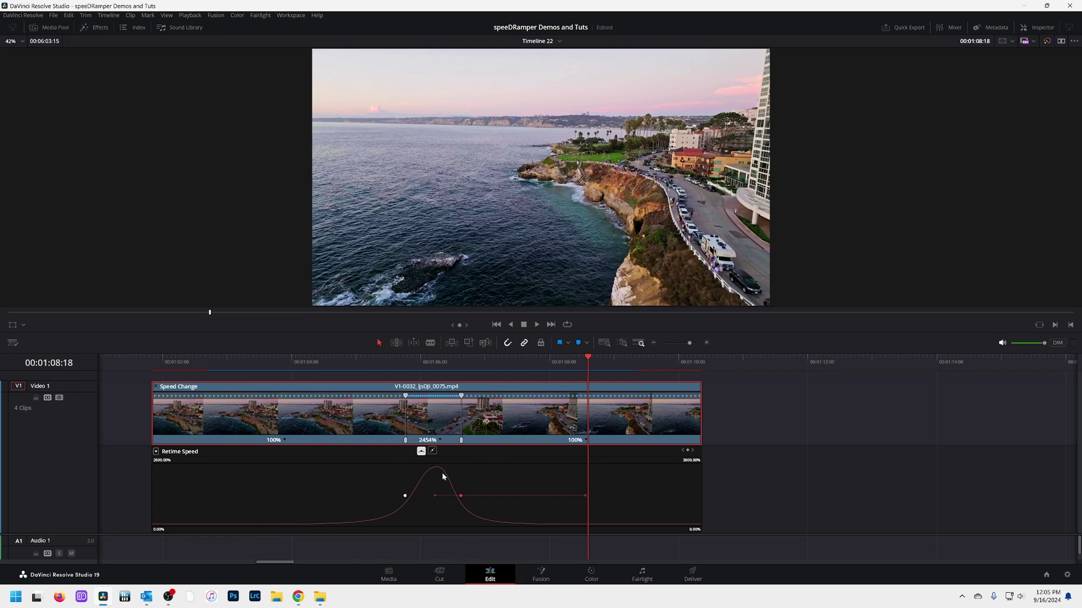
scroll(356, 506, down, 4)
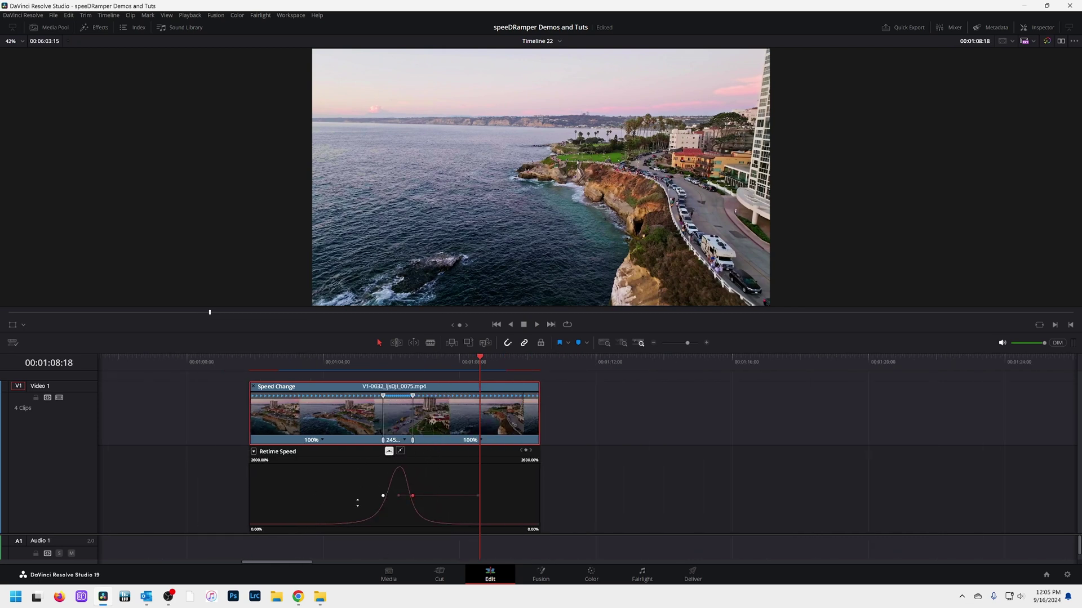
click(309, 365)
key(space)
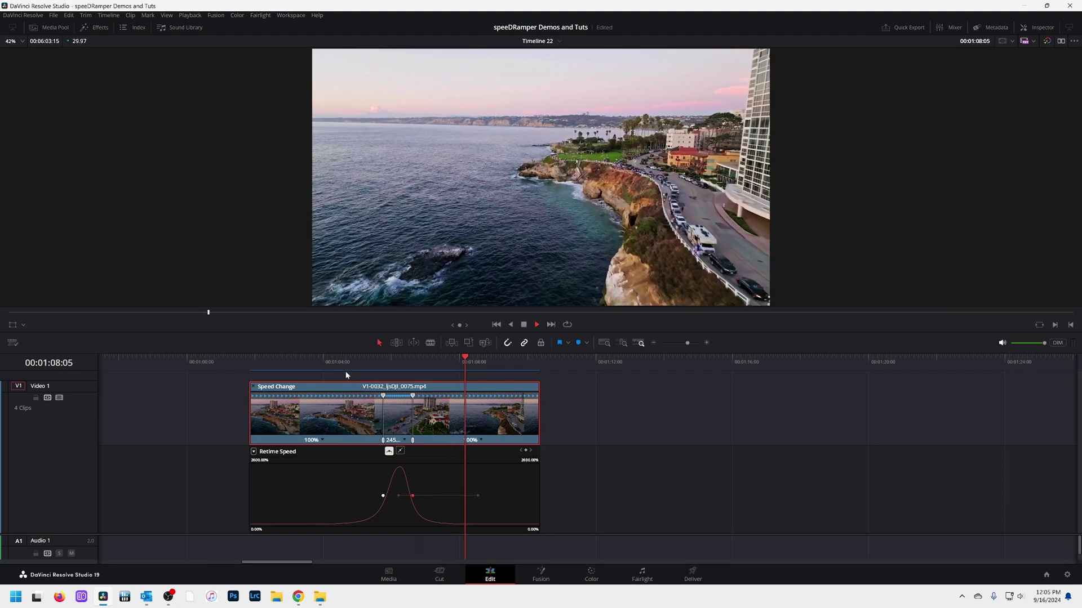
click(317, 363)
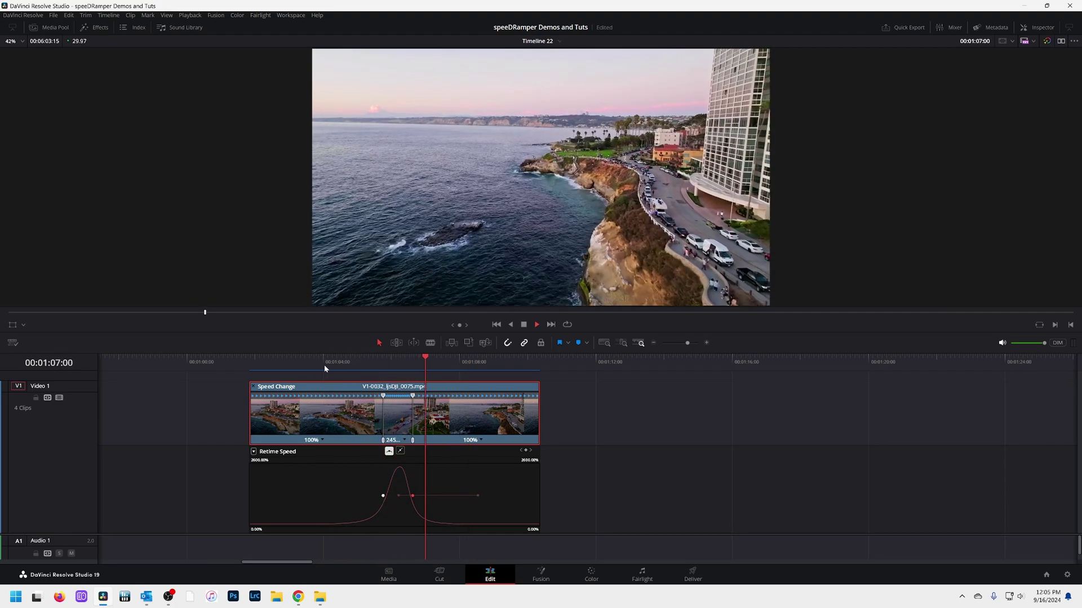
click(325, 366)
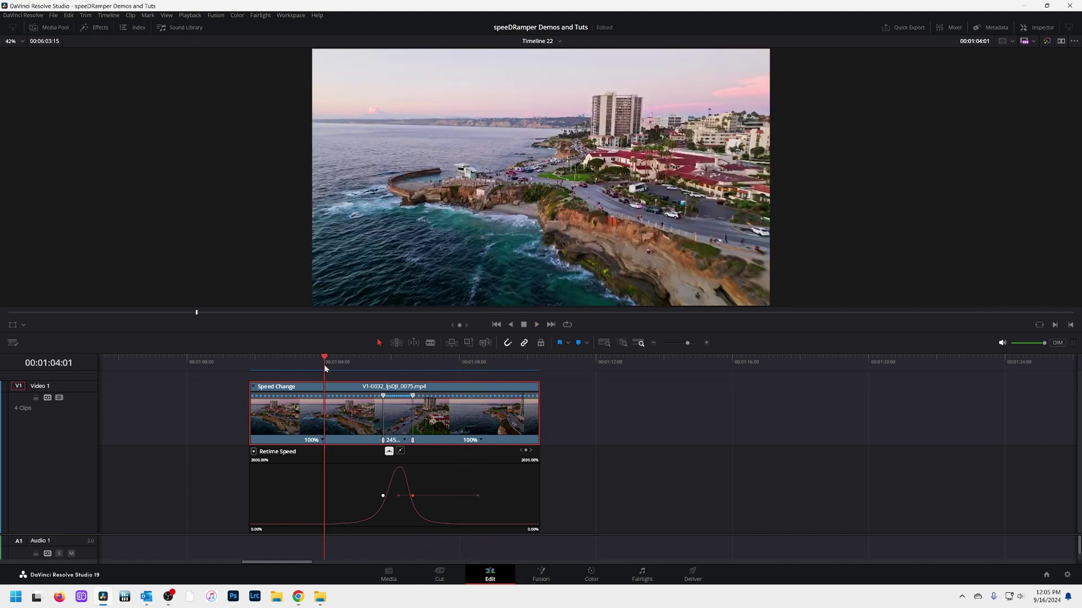
scroll(323, 478, up, 2)
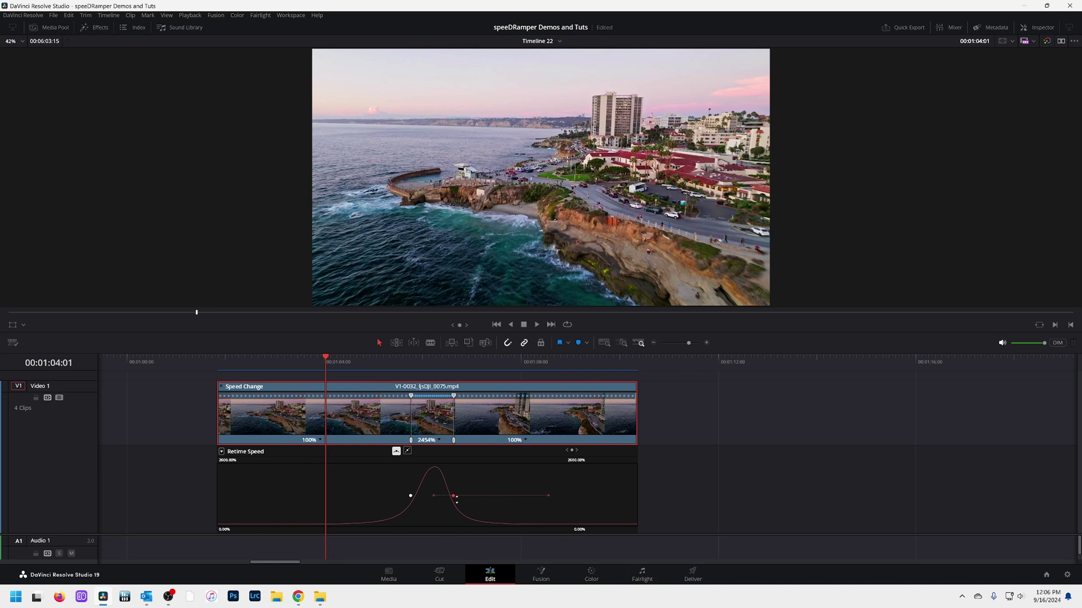
click(249, 362)
key(space)
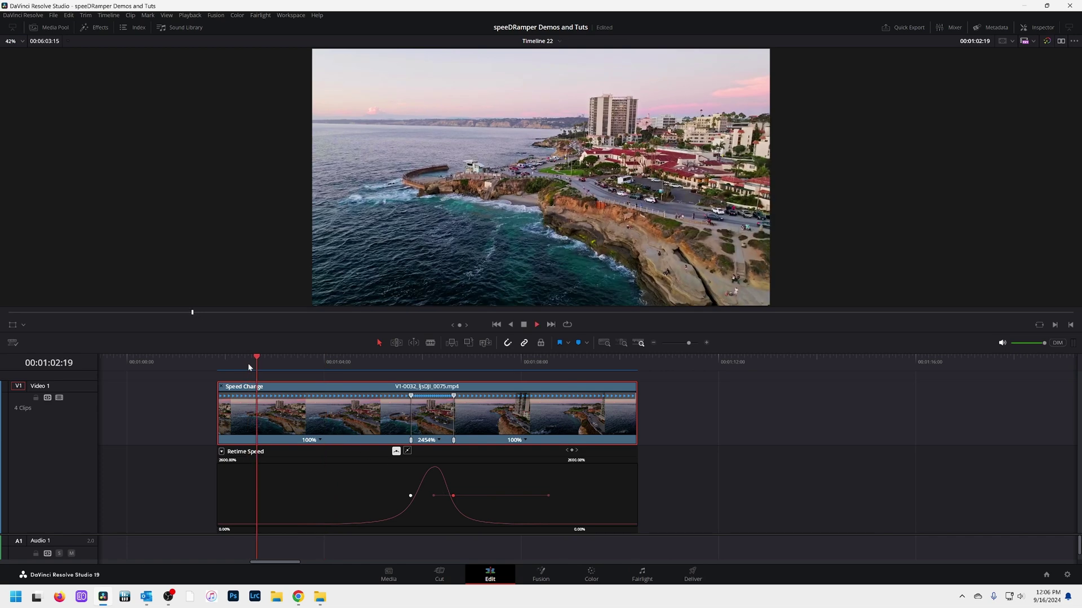
key(space)
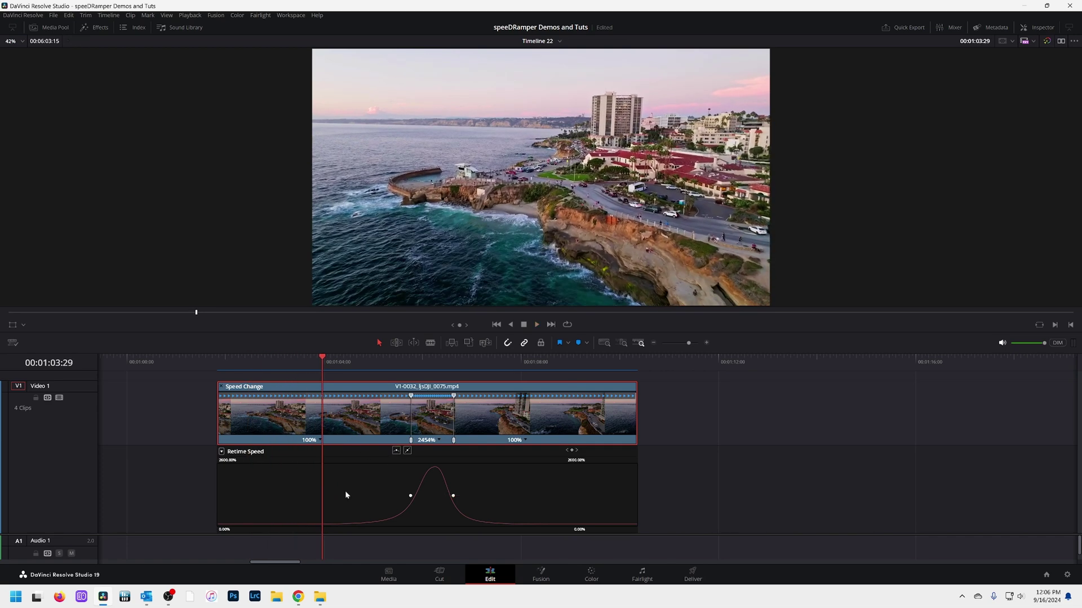
right_click(345, 492)
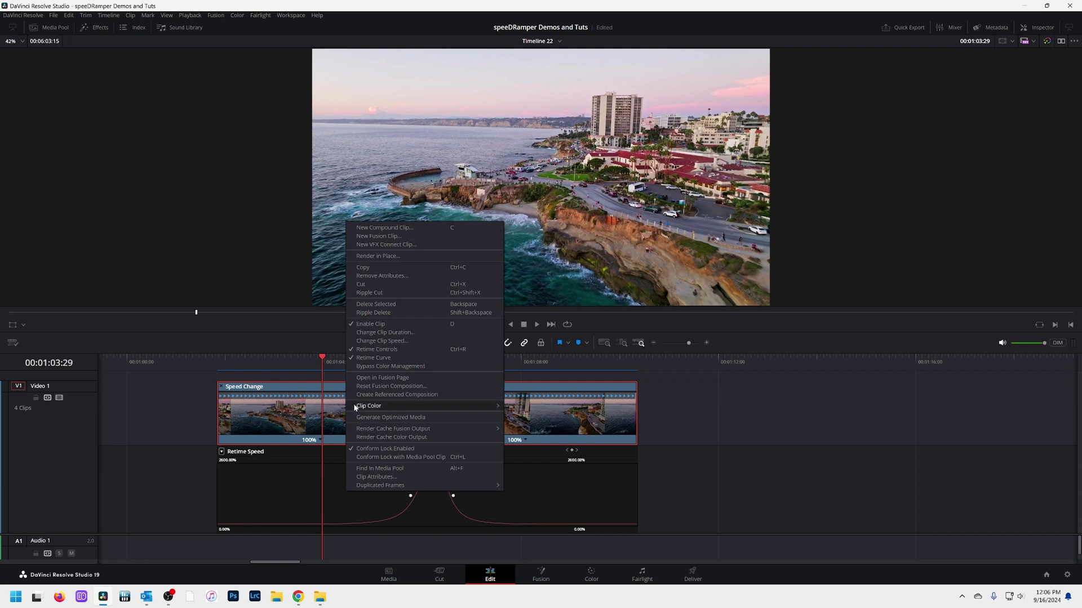
Hide the clip's Retime Speed curve from its right-click menu.
click(245, 498)
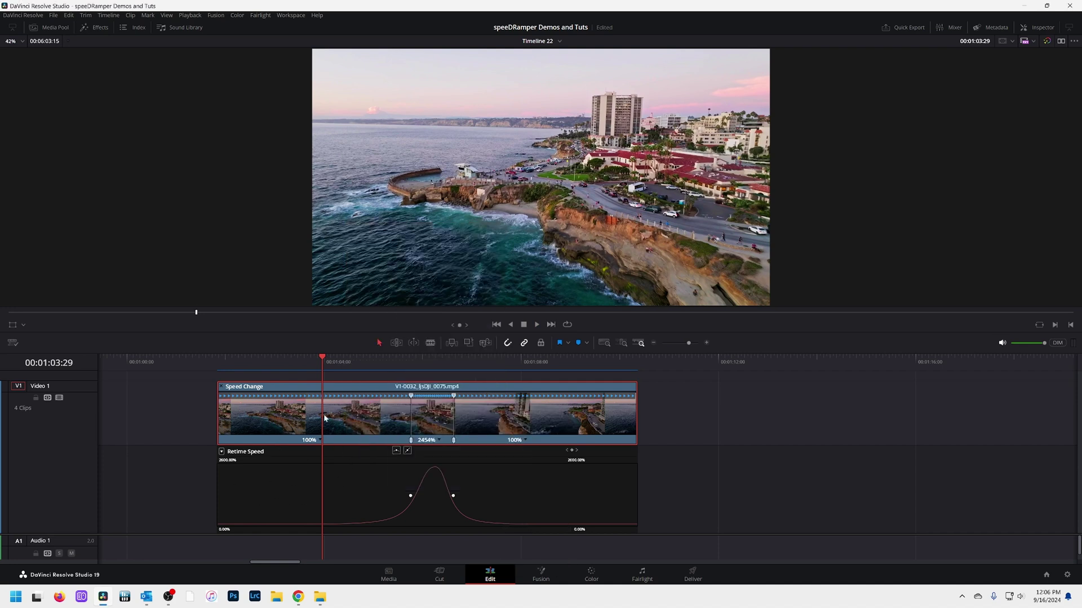
right_click(338, 485)
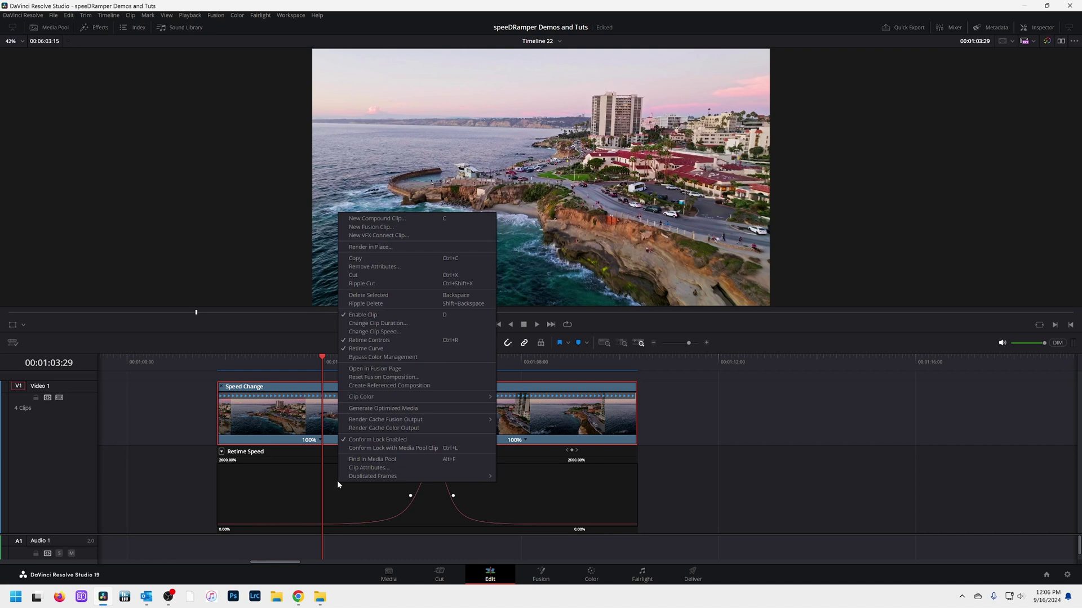
click(360, 349)
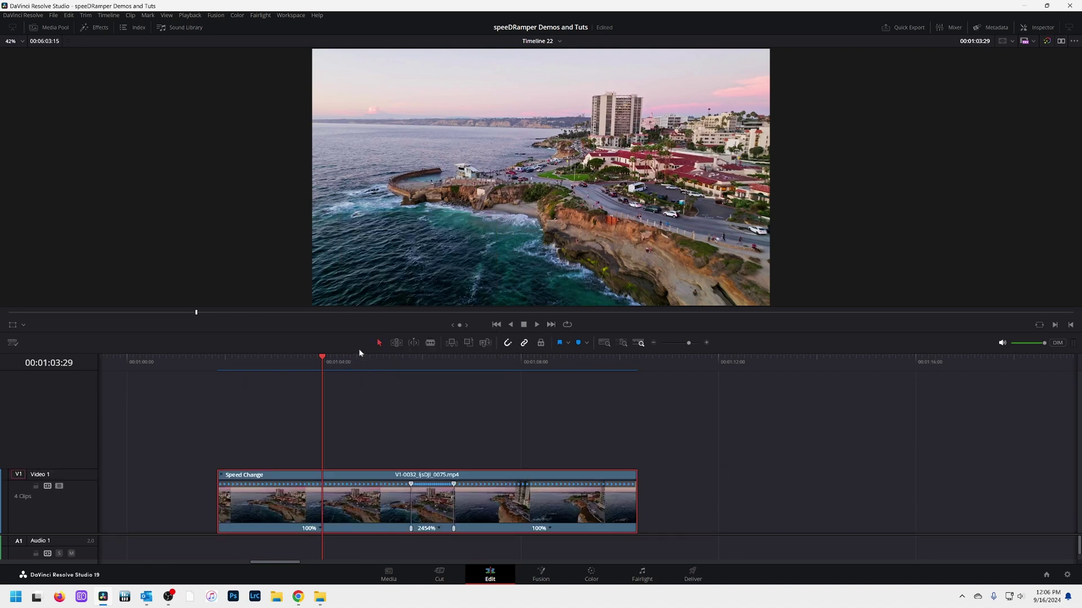
Turn off the clip's Retime Controls and place the playhead near the clip's start.
right_click(346, 520)
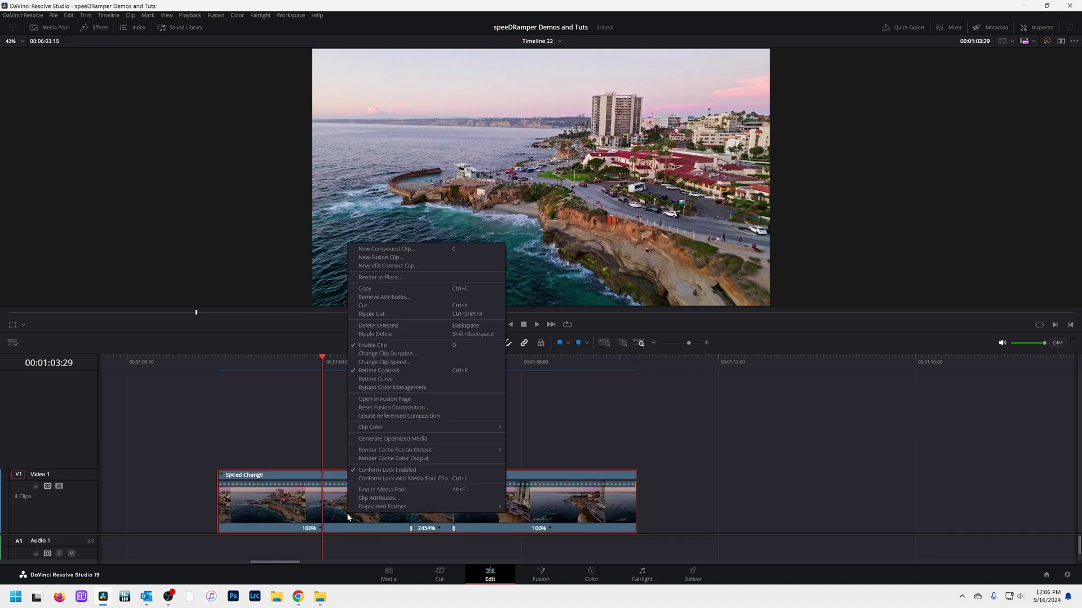
click(371, 372)
scroll(356, 496, up, 2)
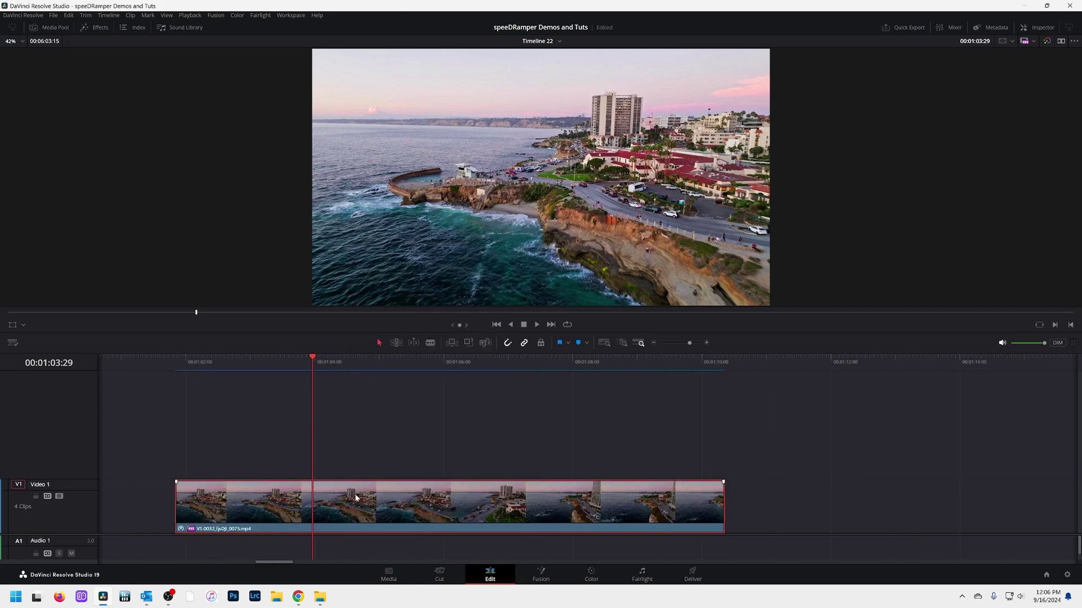
click(216, 361)
key(space)
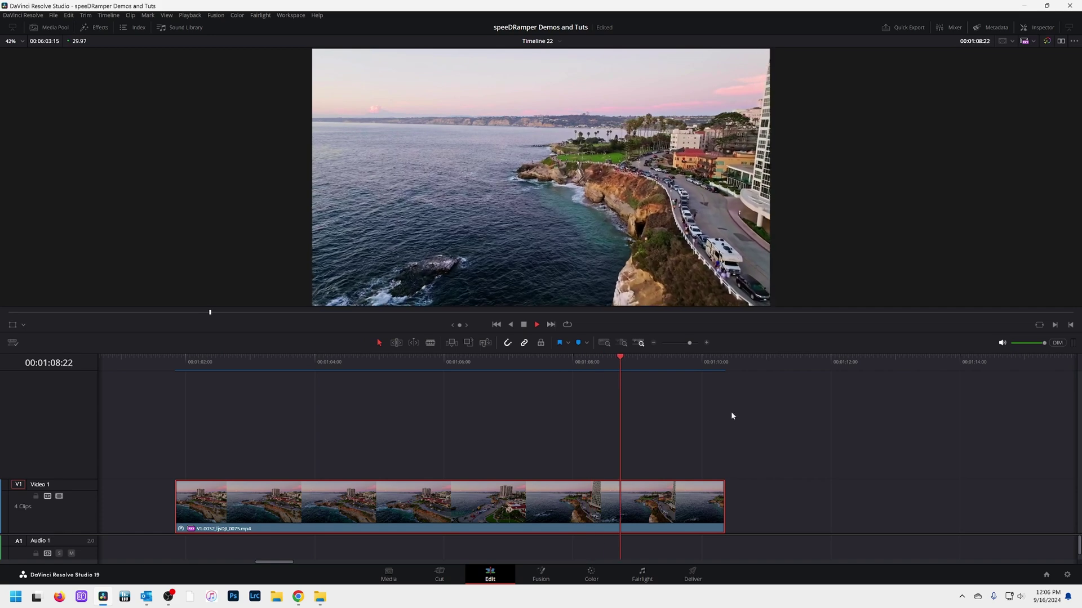
key(space)
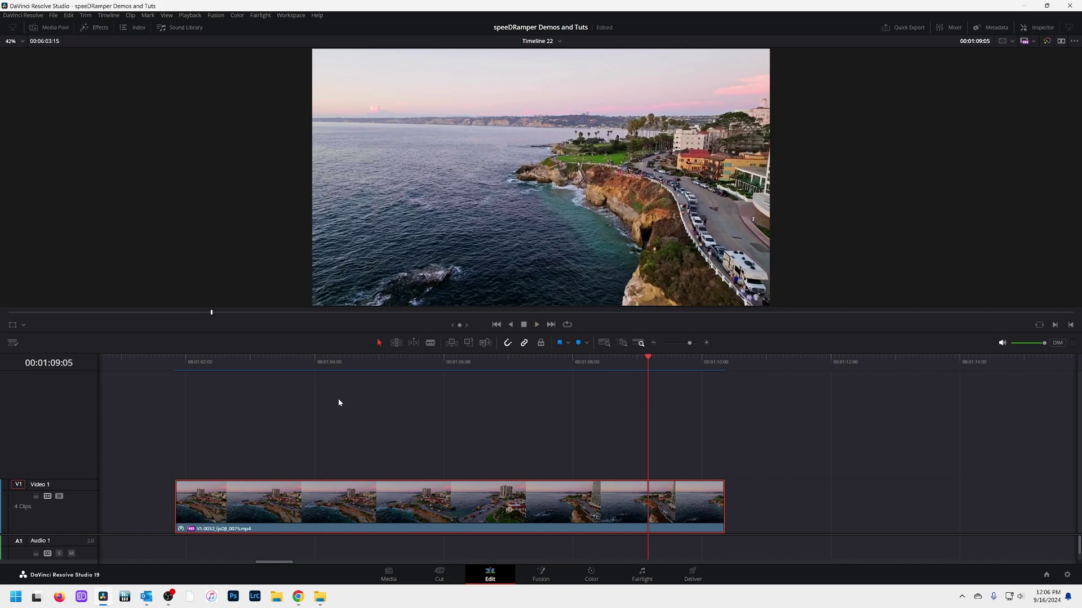
click(241, 367)
key(space)
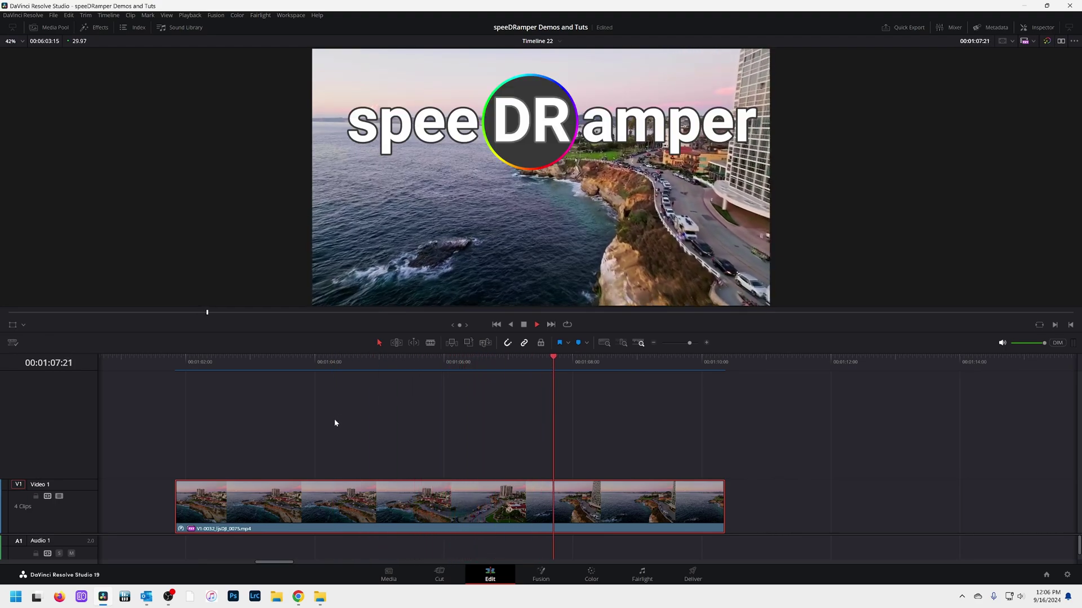
key(space)
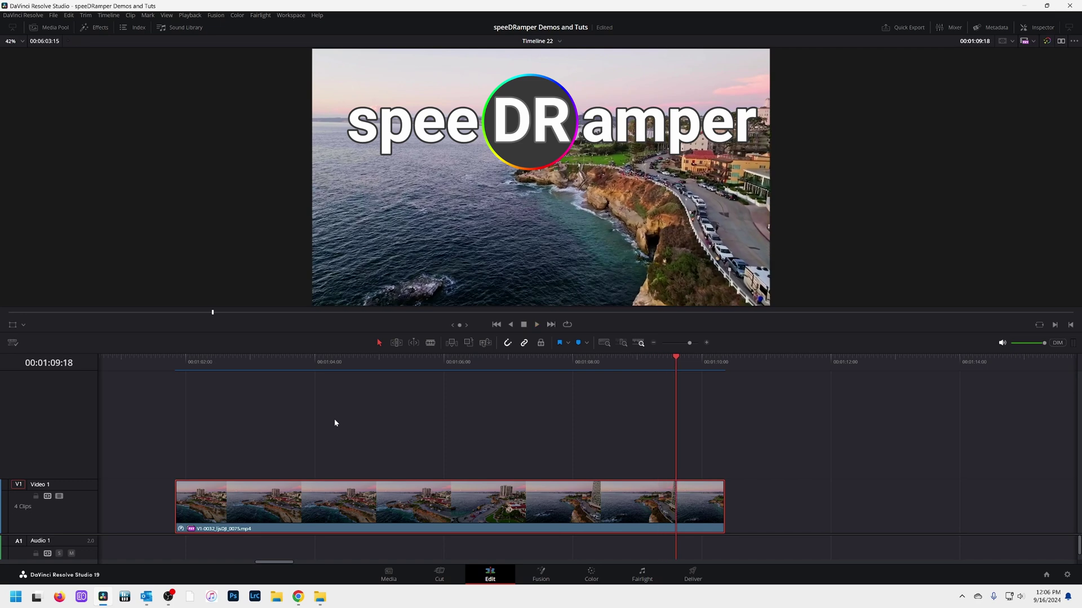